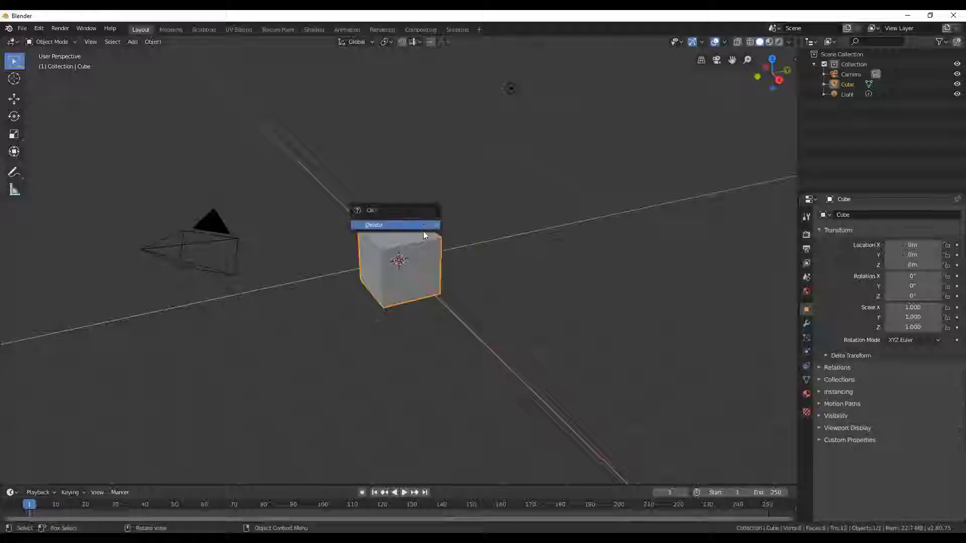
# Replace the default cube with a UV sphere, hide the camera and light, and enter Sculpting.
pyautogui.click(397, 229)
pyautogui.hotkey('shift', 'a')
pyautogui.click(463, 294)
pyautogui.hotkey('shift', 'h')
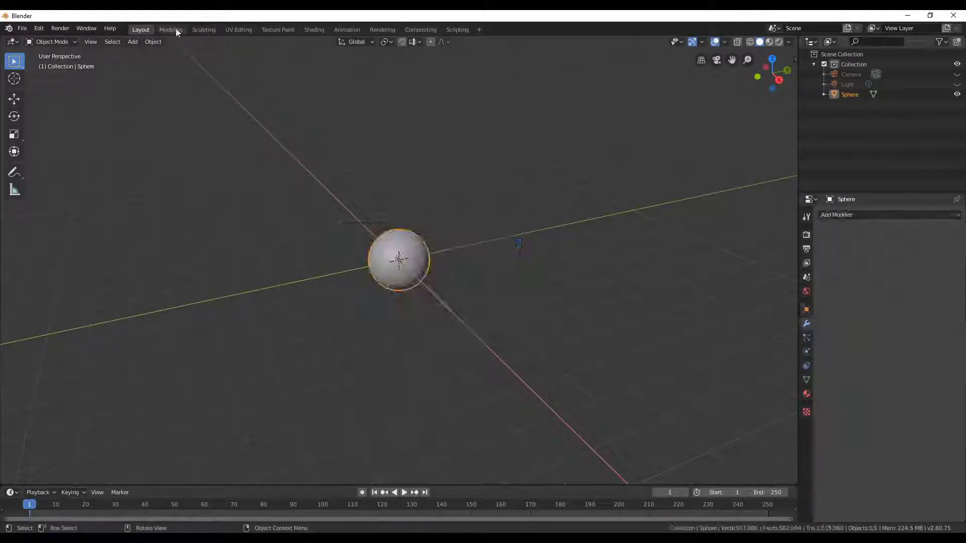
pyautogui.click(204, 29)
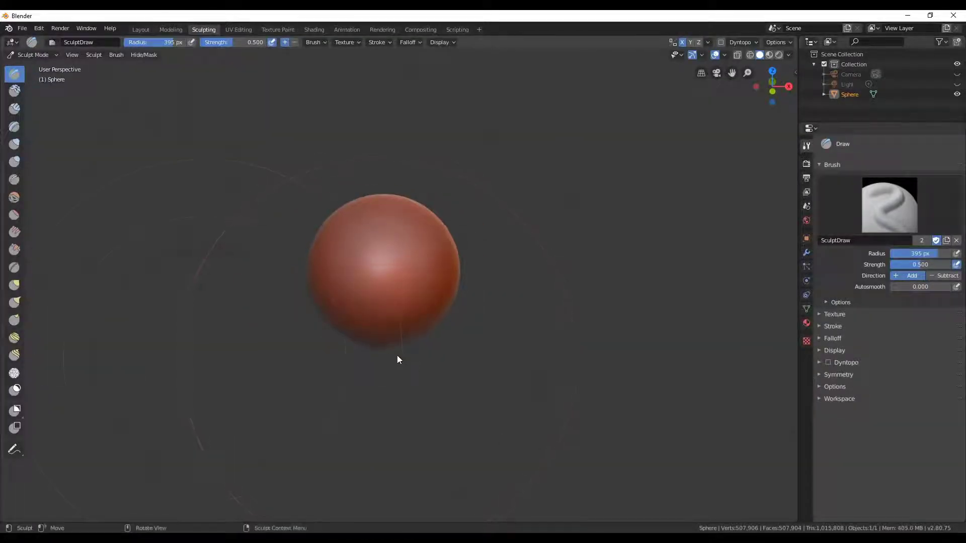
# With the Grab brush, pull the sphere's bottom downward and its side toward the upper right.
pyautogui.press('g')
pyautogui.moveTo(385, 332); pyautogui.dragTo(377, 360)
pyautogui.moveTo(377, 360)
pyautogui.mouseDown(button='middle')
pyautogui.moveTo(357, 367)
pyautogui.moveTo(452, 219)
pyautogui.moveTo(523, 197)
pyautogui.moveTo(544, 281)
pyautogui.moveTo(509, 325)
pyautogui.moveTo(573, 274)
pyautogui.mouseUp(button='middle')
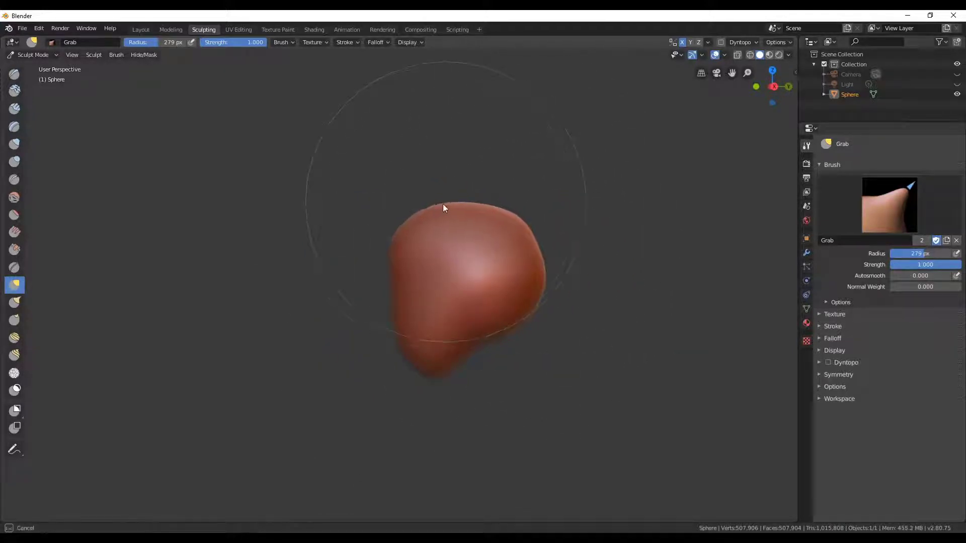
pyautogui.moveTo(535, 301); pyautogui.dragTo(522, 231)
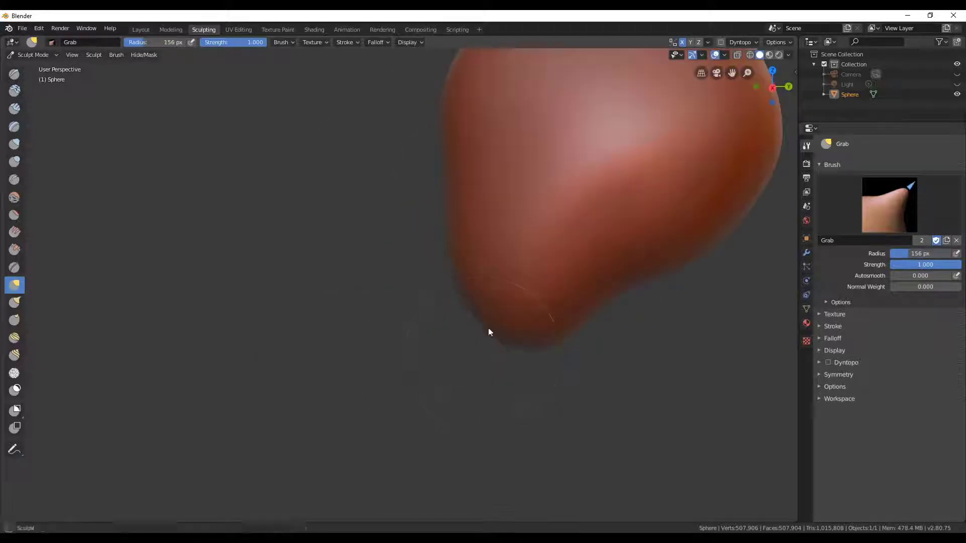
pyautogui.moveTo(481, 332)
pyautogui.mouseDown(button='middle')
pyautogui.moveTo(628, 341)
pyautogui.moveTo(493, 343)
pyautogui.moveTo(506, 340)
pyautogui.mouseUp(button='middle')
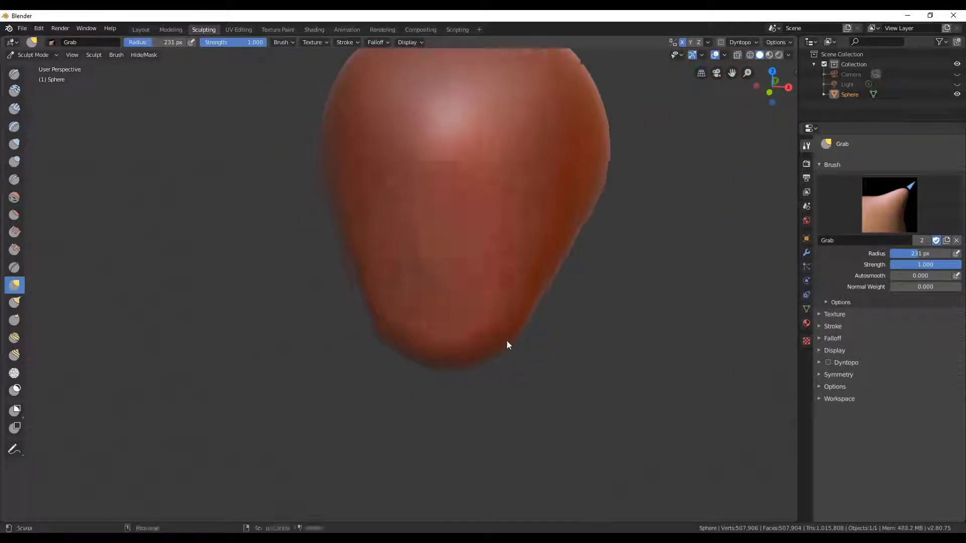
# Enlarge the Grab brush to 265 px while orbiting around the blob.
pyautogui.press('f')
pyautogui.click(602, 223)
pyautogui.moveTo(601, 223)
pyautogui.mouseDown(button='middle')
pyautogui.moveTo(636, 256)
pyautogui.moveTo(668, 245)
pyautogui.moveTo(584, 215)
pyautogui.moveTo(711, 221)
pyautogui.moveTo(623, 208)
pyautogui.mouseUp(button='middle')
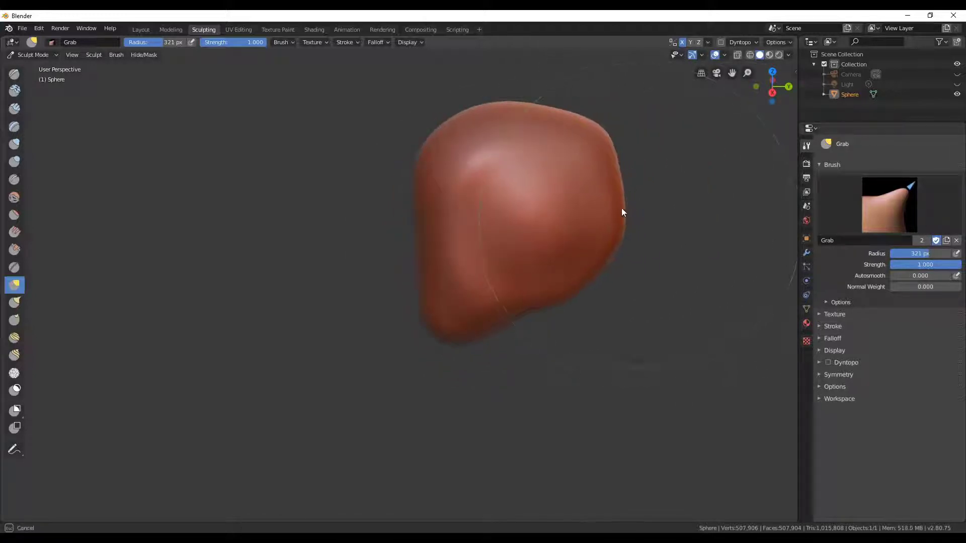
pyautogui.moveTo(597, 136)
pyautogui.mouseDown(button='middle')
pyautogui.moveTo(517, 235)
pyautogui.moveTo(709, 263)
pyautogui.moveTo(564, 244)
pyautogui.mouseUp(button='middle')
pyautogui.press('f')
pyautogui.press('Escape')
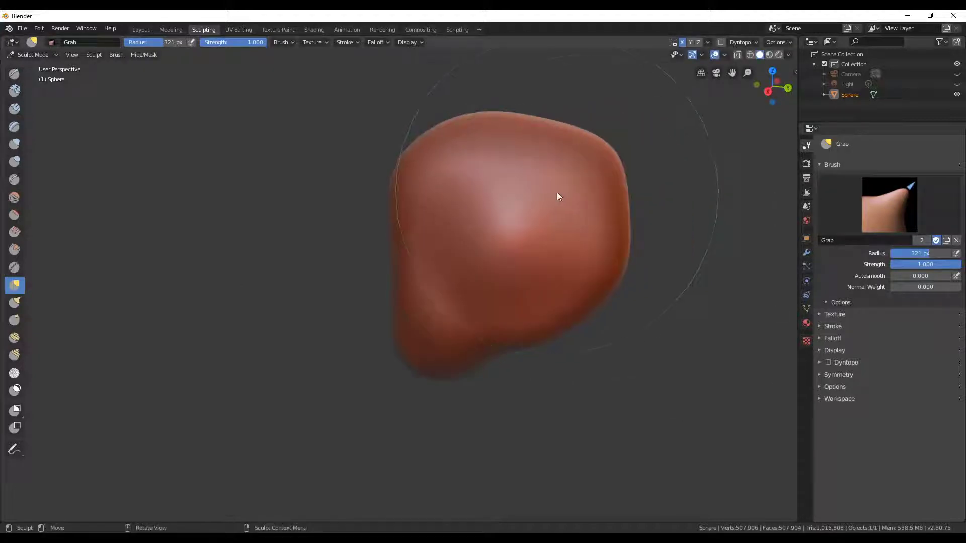
pyautogui.press('f')
pyautogui.click(606, 146)
pyautogui.moveTo(606, 146)
pyautogui.mouseDown(button='middle')
pyautogui.moveTo(568, 158)
pyautogui.moveTo(623, 258)
pyautogui.moveTo(600, 261)
pyautogui.moveTo(593, 295)
pyautogui.moveTo(550, 297)
pyautogui.moveTo(503, 272)
pyautogui.mouseUp(button='middle')
# Select a smaller Flatten/Contrast brush and orbit the head upright.
pyautogui.hotkey('shift', 't')
pyautogui.press('f')
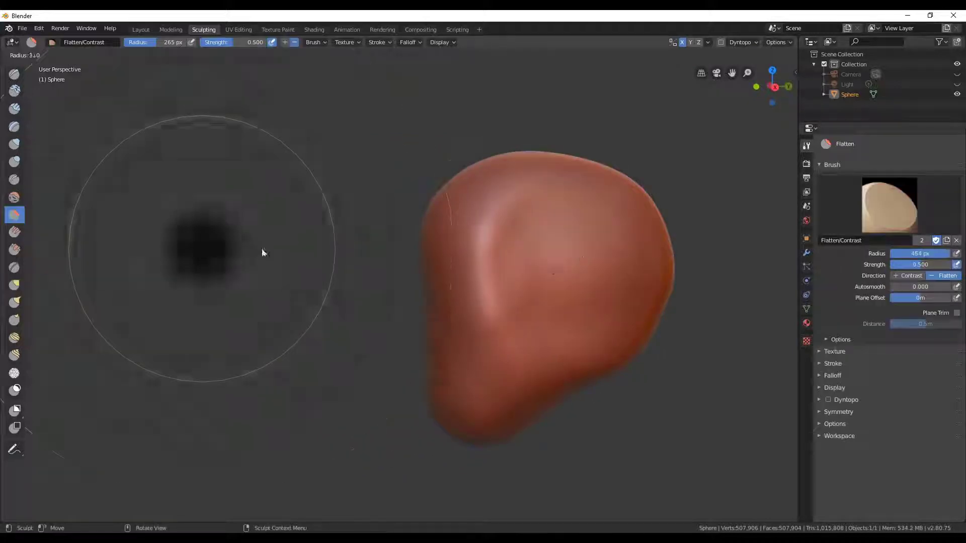
pyautogui.click(264, 255)
pyautogui.moveTo(500, 202)
pyautogui.mouseDown(button='middle')
pyautogui.moveTo(569, 352)
pyautogui.moveTo(547, 394)
pyautogui.mouseUp(button='middle')
# Sculpt two eye sockets, the nose and a nostril indent with the Draw brush.
pyautogui.press('x')
pyautogui.moveTo(428, 254); pyautogui.dragTo(438, 262)
pyautogui.moveTo(473, 259); pyautogui.dragTo(387, 271)
pyautogui.moveTo(476, 264)
pyautogui.mouseDown()
pyautogui.moveTo(531, 279)
pyautogui.moveTo(485, 258)
pyautogui.moveTo(461, 320)
pyautogui.mouseUp()
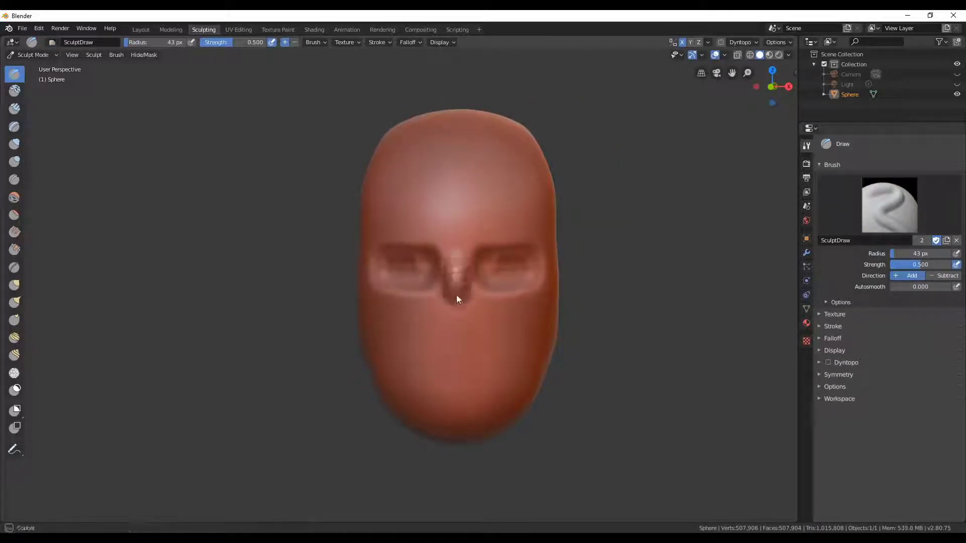
pyautogui.moveTo(454, 330); pyautogui.dragTo(435, 329)
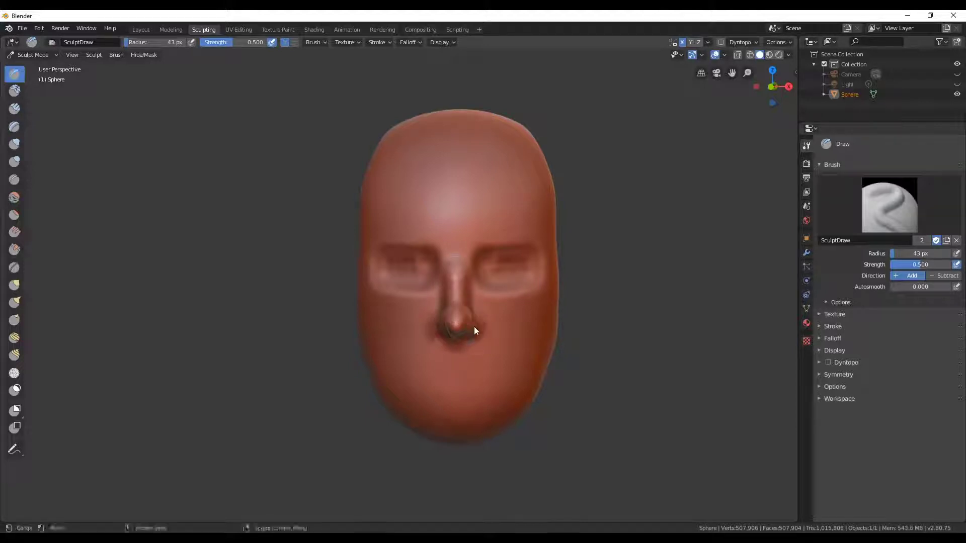
pyautogui.moveTo(474, 327)
pyautogui.mouseDown(button='middle')
pyautogui.moveTo(431, 326)
pyautogui.moveTo(493, 335)
pyautogui.moveTo(440, 339)
pyautogui.moveTo(477, 341)
pyautogui.moveTo(502, 237)
pyautogui.moveTo(454, 345)
pyautogui.mouseUp(button='middle')
pyautogui.press('f')
pyautogui.press('g')
pyautogui.scroll(4, 479, 284)
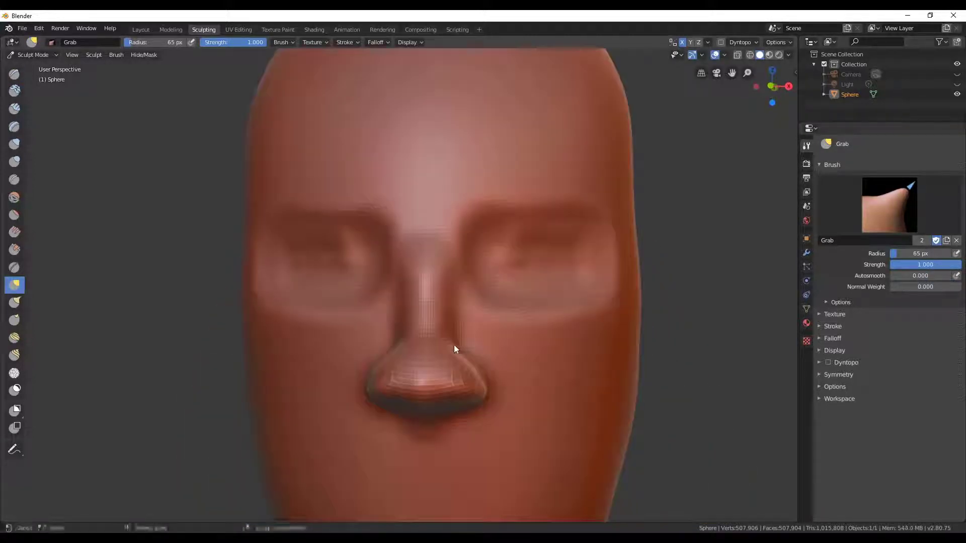
# Pull the nose outward in side profile with a 212 px Grab brush.
pyautogui.moveTo(442, 285)
pyautogui.mouseDown(button='middle')
pyautogui.moveTo(385, 268)
pyautogui.moveTo(364, 324)
pyautogui.mouseUp(button='middle')
pyautogui.press('f')
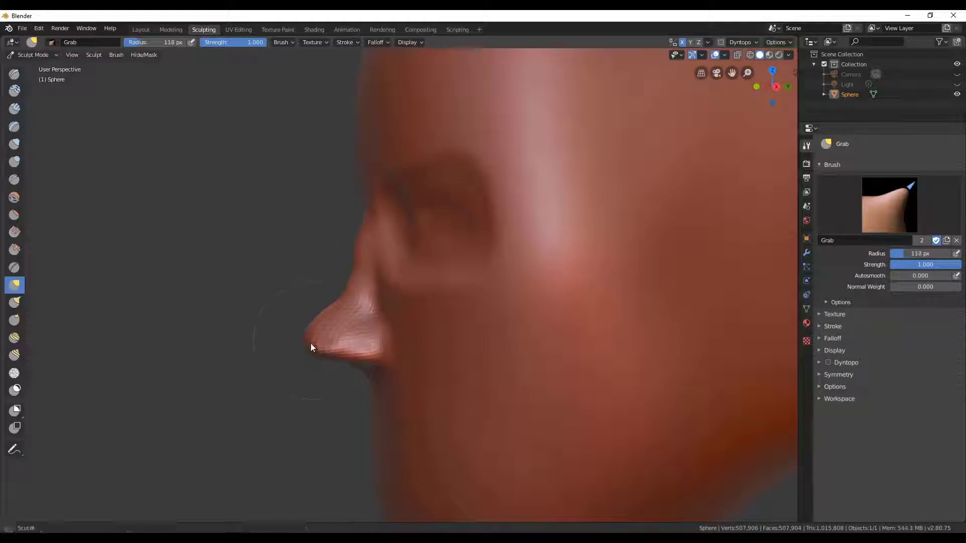
pyautogui.click(346, 193)
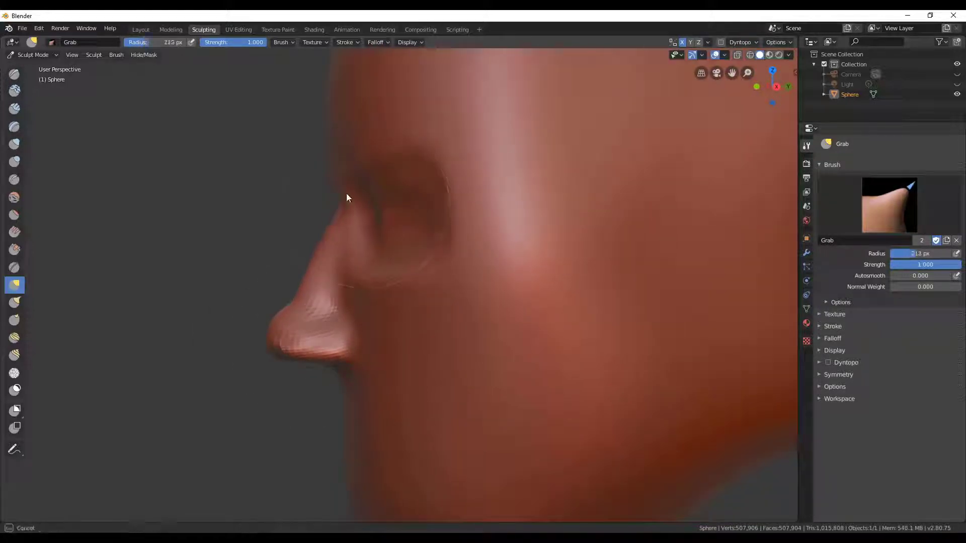
pyautogui.moveTo(346, 193); pyautogui.dragTo(450, 222, button='middle')
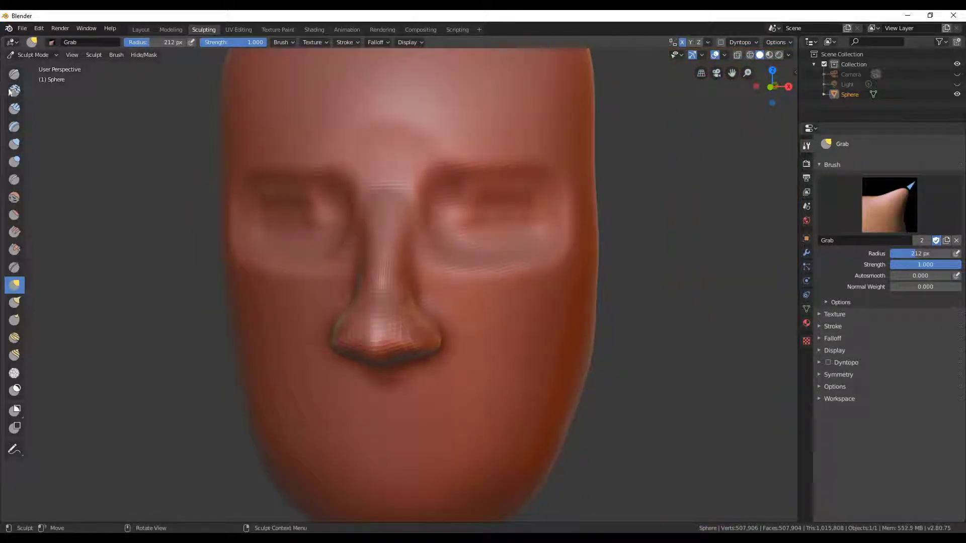
# Raise the brow ridge with a 70 px, 0.218-strength Draw brush.
pyautogui.click(15, 74)
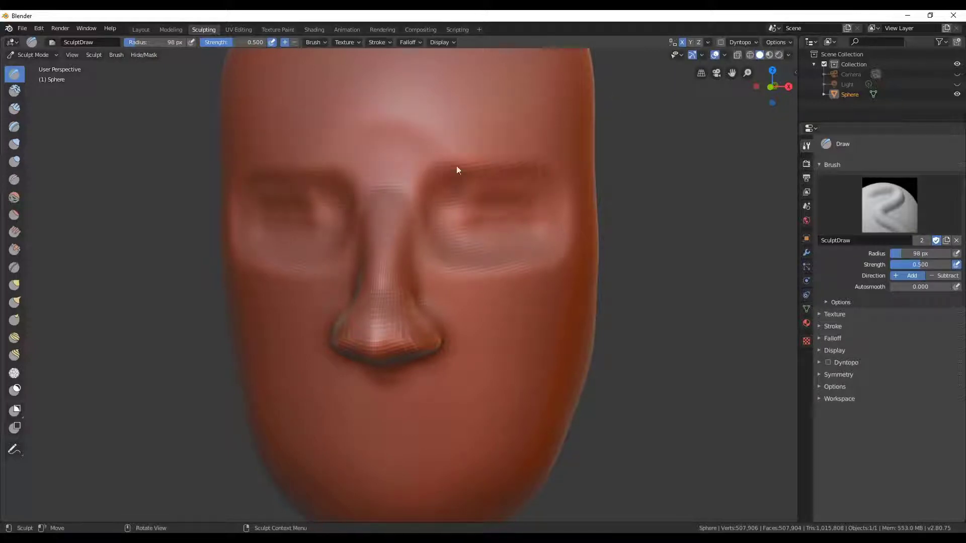
pyautogui.press('f')
pyautogui.click(461, 147)
pyautogui.hotkey('shift', 'f')
pyautogui.click(420, 163)
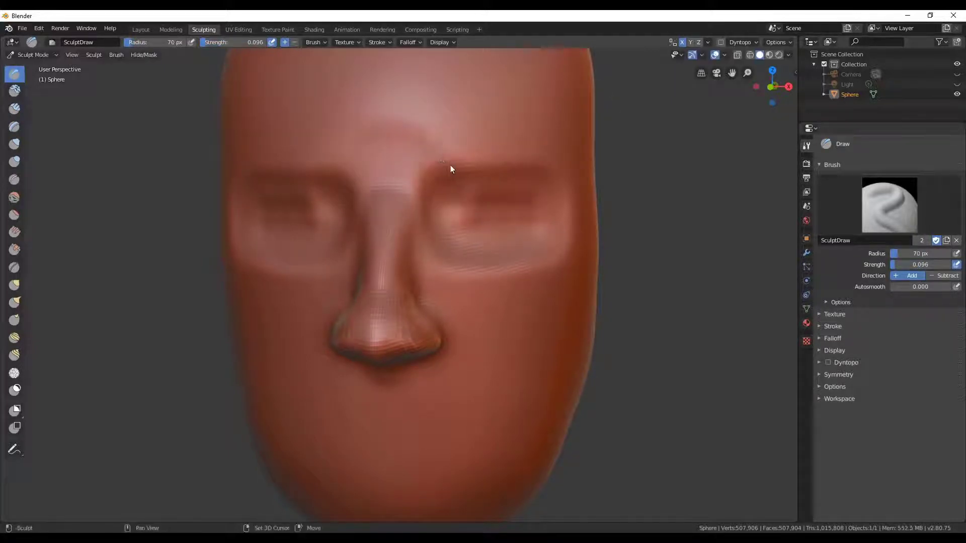
pyautogui.hotkey('shift', 'f')
pyautogui.click(417, 175)
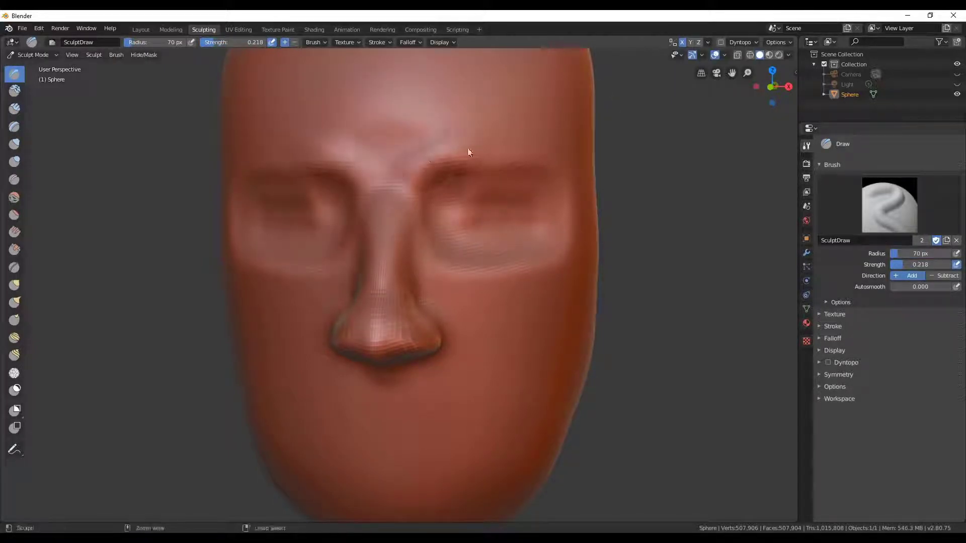
pyautogui.press('f')
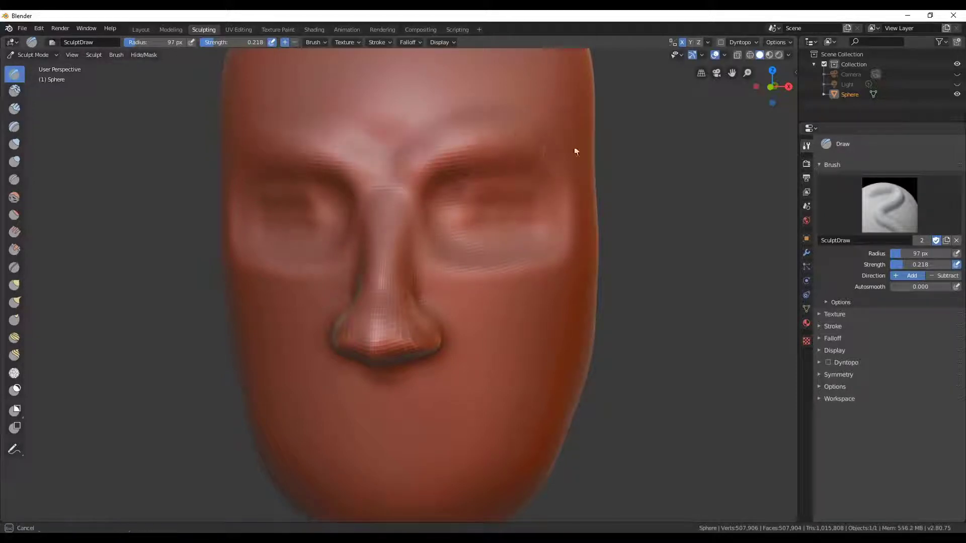
pyautogui.moveTo(489, 134)
pyautogui.mouseDown(button='middle')
pyautogui.moveTo(494, 158)
pyautogui.moveTo(484, 145)
pyautogui.moveTo(365, 196)
pyautogui.moveTo(367, 162)
pyautogui.mouseUp(button='middle')
pyautogui.click(435, 157)
pyautogui.hotkey('shift', 'c')
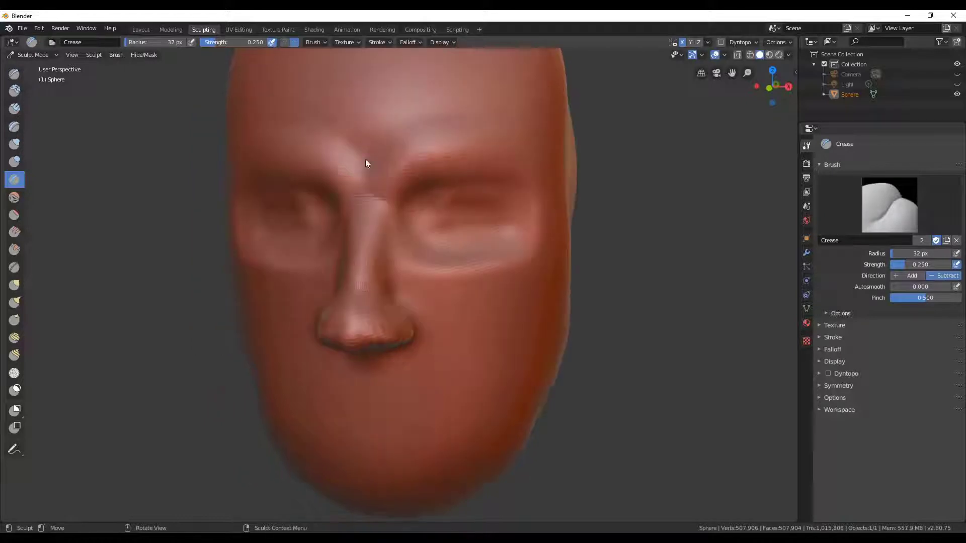
# Zoom in on the nose and flatten its bridge with the Flatten brush.
pyautogui.moveTo(440, 152)
pyautogui.mouseDown(button='middle')
pyautogui.moveTo(388, 287)
pyautogui.moveTo(438, 302)
pyautogui.moveTo(410, 319)
pyautogui.moveTo(398, 272)
pyautogui.moveTo(351, 276)
pyautogui.moveTo(362, 256)
pyautogui.moveTo(287, 267)
pyautogui.moveTo(384, 276)
pyautogui.moveTo(337, 243)
pyautogui.moveTo(240, 216)
pyautogui.moveTo(322, 231)
pyautogui.moveTo(391, 201)
pyautogui.moveTo(461, 303)
pyautogui.moveTo(436, 276)
pyautogui.moveTo(453, 263)
pyautogui.moveTo(442, 230)
pyautogui.moveTo(437, 243)
pyautogui.moveTo(252, 205)
pyautogui.moveTo(377, 241)
pyautogui.moveTo(352, 232)
pyautogui.mouseUp(button='middle')
pyautogui.press('g')
pyautogui.scroll(3, 397, 272)
pyautogui.scroll(3, 425, 297)
pyautogui.click(16, 216)
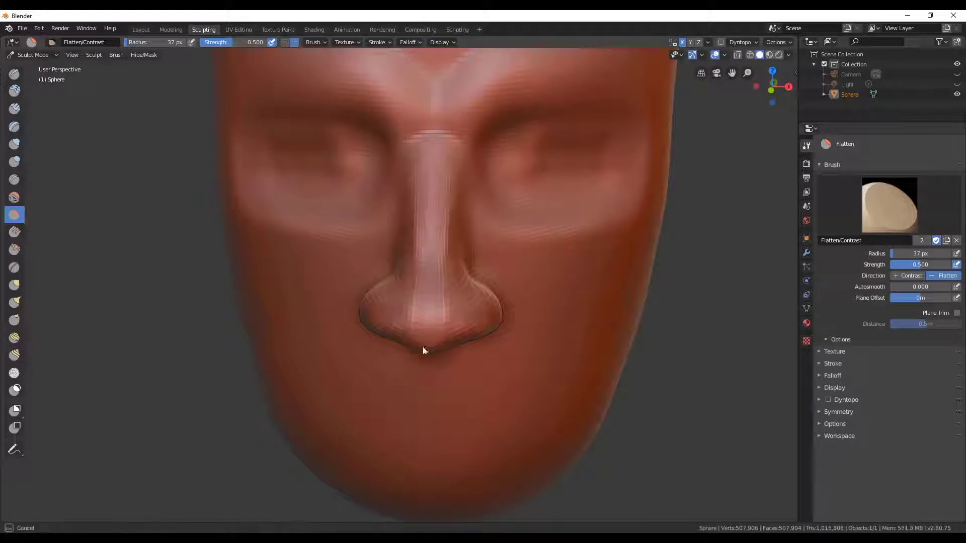
pyautogui.moveTo(424, 350); pyautogui.dragTo(428, 188, button='middle')
pyautogui.moveTo(411, 263); pyautogui.dragTo(442, 207, button='middle')
pyautogui.moveTo(441, 208); pyautogui.dragTo(439, 277)
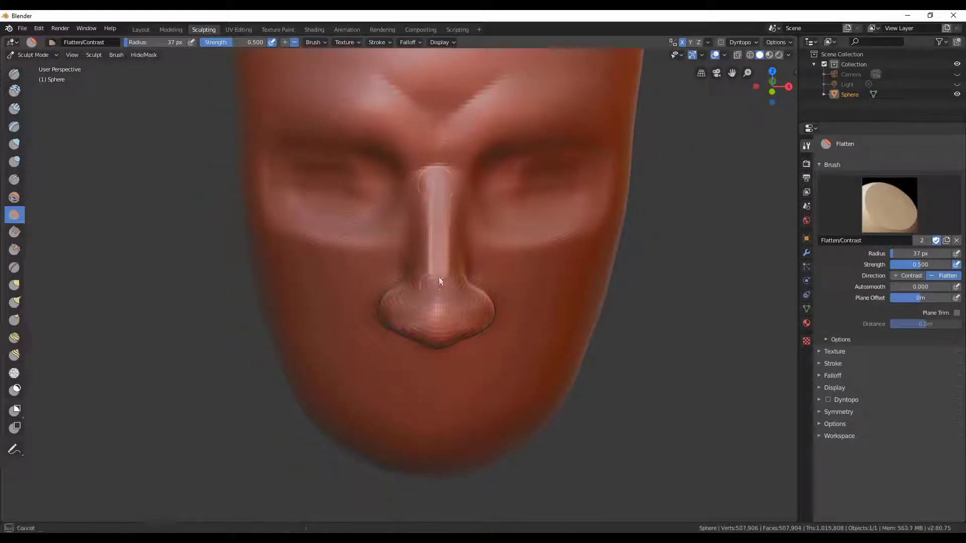
pyautogui.moveTo(426, 288)
pyautogui.mouseDown(button='middle')
pyautogui.moveTo(345, 252)
pyautogui.moveTo(431, 323)
pyautogui.moveTo(401, 319)
pyautogui.moveTo(527, 362)
pyautogui.moveTo(476, 356)
pyautogui.mouseUp(button='middle')
# Select the Draw brush and orbit to view the underside of the nose.
pyautogui.press('x')
pyautogui.scroll(3, 436, 309)
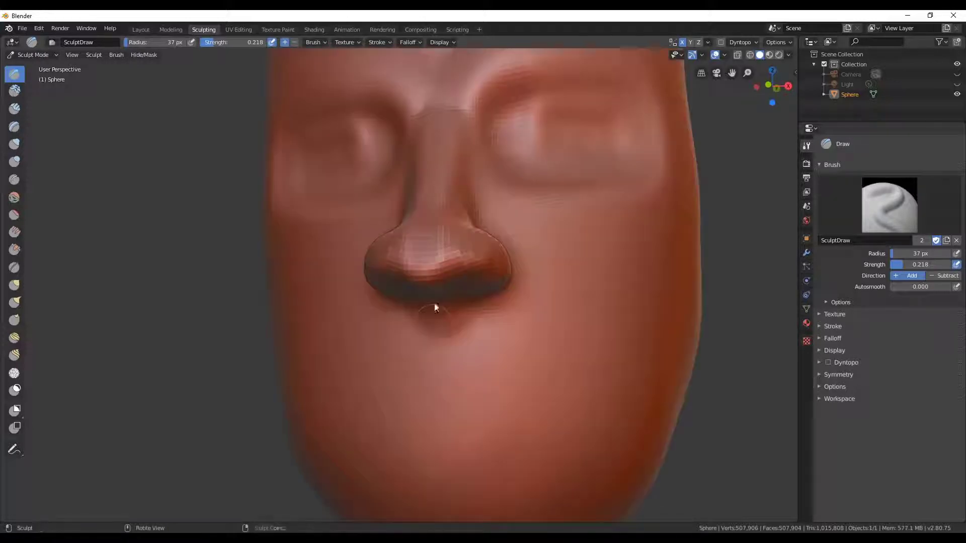
pyautogui.moveTo(436, 308); pyautogui.dragTo(509, 200, button='middle')
pyautogui.moveTo(520, 271)
pyautogui.mouseDown(button='middle')
pyautogui.moveTo(437, 272)
pyautogui.moveTo(481, 274)
pyautogui.moveTo(403, 216)
pyautogui.mouseUp(button='middle')
# Build up the nostrils from below with the Blob brush, then check the nose profile.
pyautogui.click(14, 161)
pyautogui.scroll(2, 515, 180)
pyautogui.moveTo(515, 177); pyautogui.dragTo(521, 153)
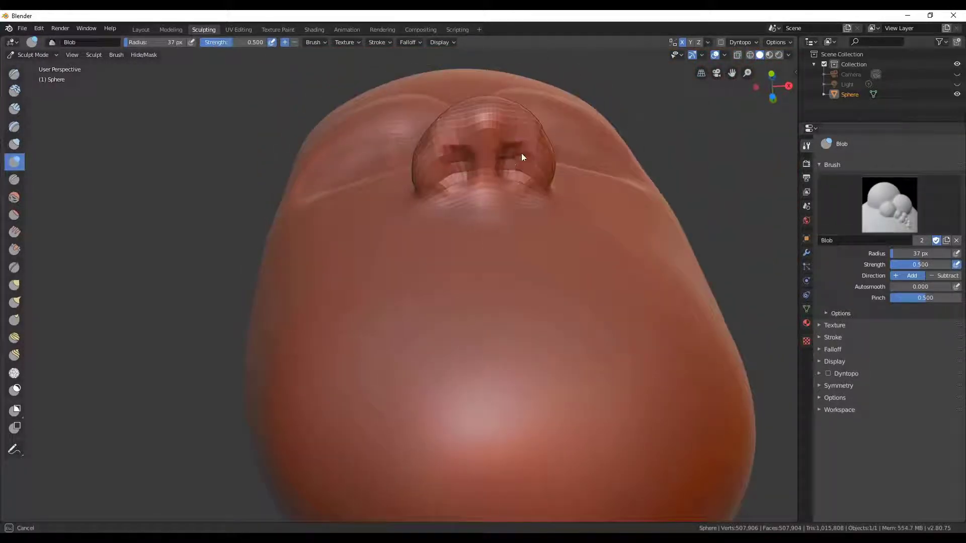
pyautogui.moveTo(515, 164)
pyautogui.mouseDown(button='middle')
pyautogui.moveTo(518, 343)
pyautogui.moveTo(487, 322)
pyautogui.mouseUp(button='middle')
pyautogui.click(14, 179)
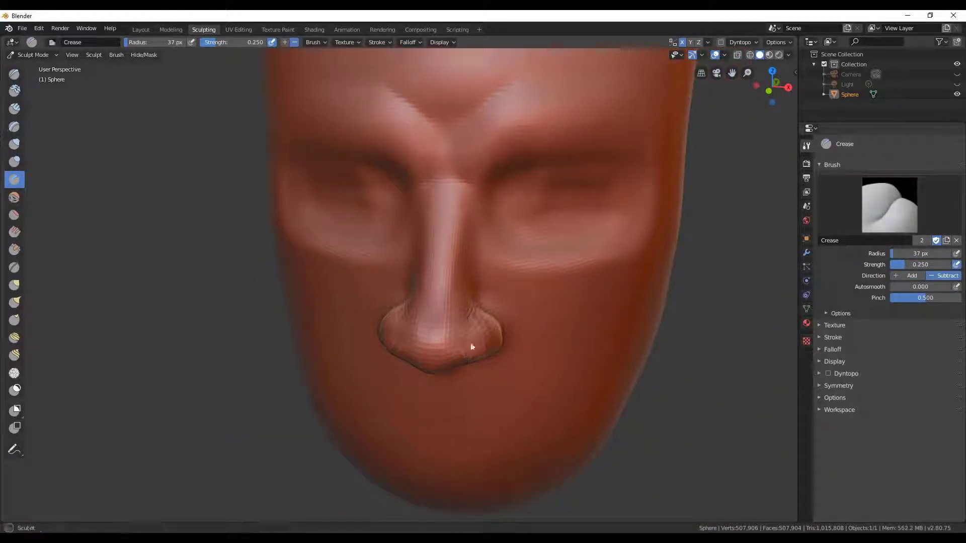
pyautogui.moveTo(450, 368)
pyautogui.mouseDown(button='middle')
pyautogui.moveTo(463, 252)
pyautogui.moveTo(429, 281)
pyautogui.moveTo(365, 295)
pyautogui.moveTo(412, 301)
pyautogui.moveTo(418, 285)
pyautogui.moveTo(504, 303)
pyautogui.mouseUp(button='middle')
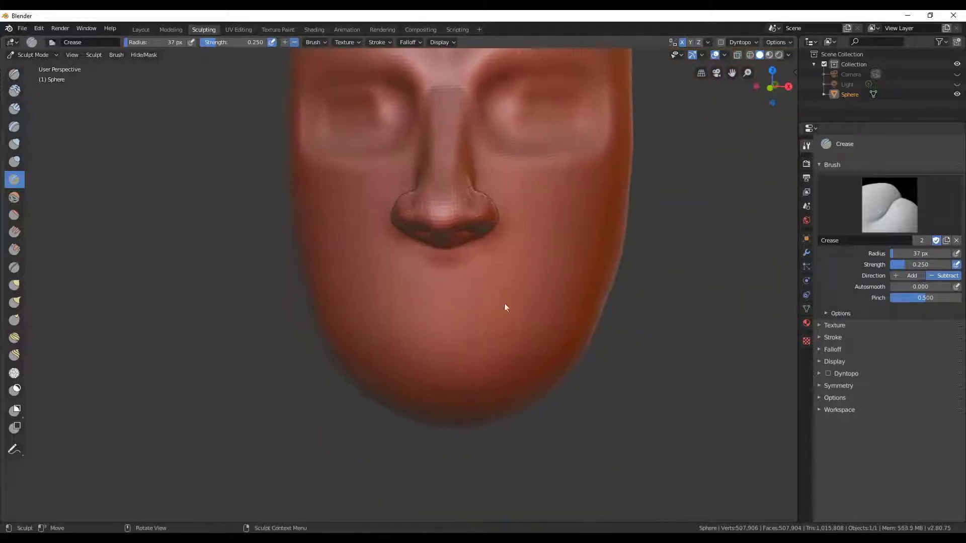
# Crease the mouth line and define the upper lip with a 62 px Crease brush.
pyautogui.press('f')
pyautogui.click(458, 326)
pyautogui.moveTo(458, 326); pyautogui.dragTo(482, 324)
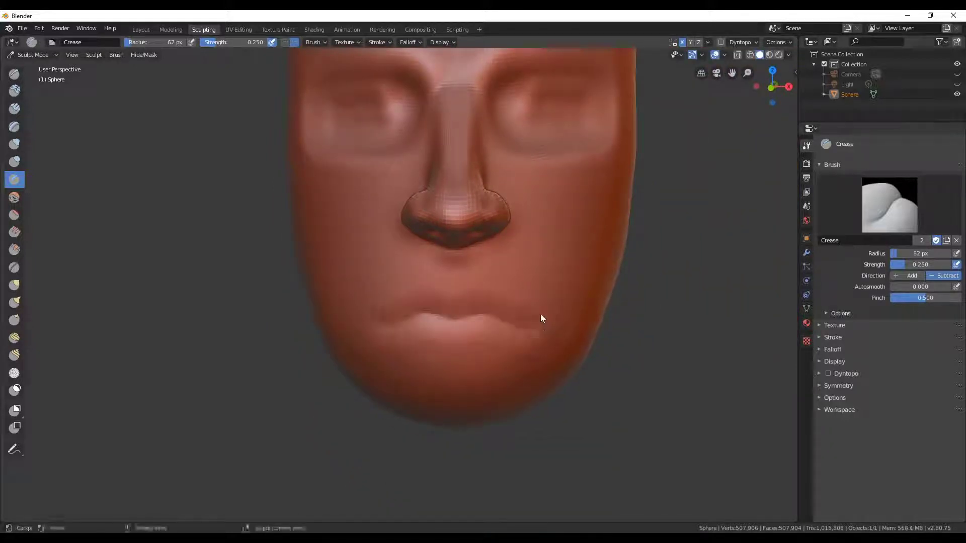
pyautogui.moveTo(541, 315); pyautogui.dragTo(445, 325, button='middle')
pyautogui.moveTo(446, 326); pyautogui.dragTo(521, 313)
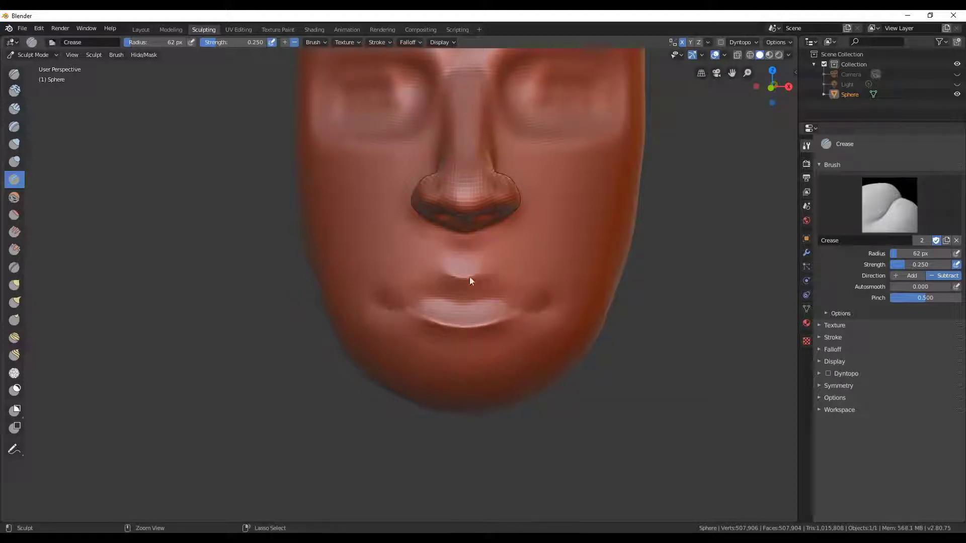
pyautogui.moveTo(470, 276)
pyautogui.mouseDown()
pyautogui.moveTo(511, 283)
pyautogui.moveTo(551, 307)
pyautogui.mouseUp()
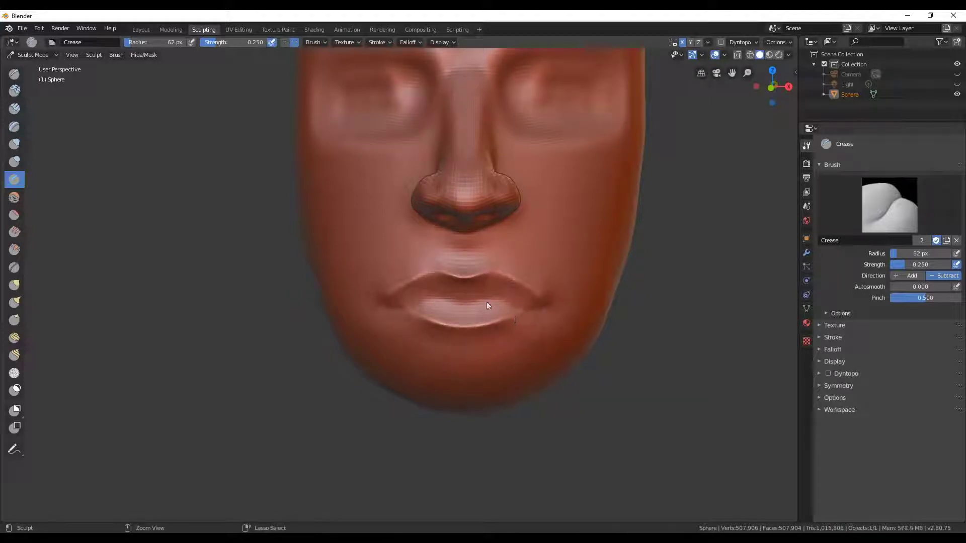
# Pull the chin slightly into shape with the Grab brush in profile view.
pyautogui.moveTo(547, 309)
pyautogui.mouseDown(button='middle')
pyautogui.moveTo(394, 299)
pyautogui.moveTo(408, 357)
pyautogui.mouseUp(button='middle')
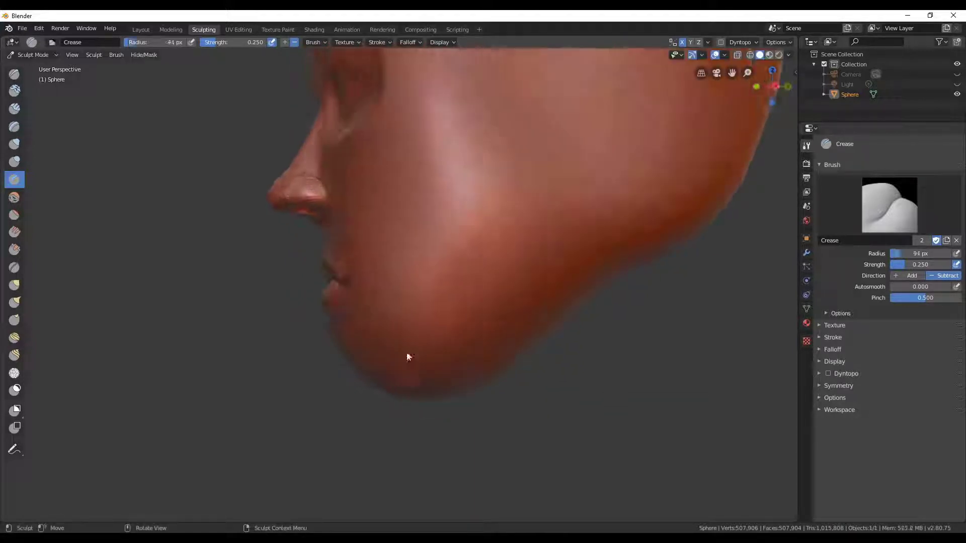
pyautogui.press('g')
pyautogui.moveTo(387, 359); pyautogui.dragTo(367, 384)
# Reshape the chin with the Grab brush, resizing it down to 137 px.
pyautogui.moveTo(367, 384); pyautogui.dragTo(517, 373, button='middle')
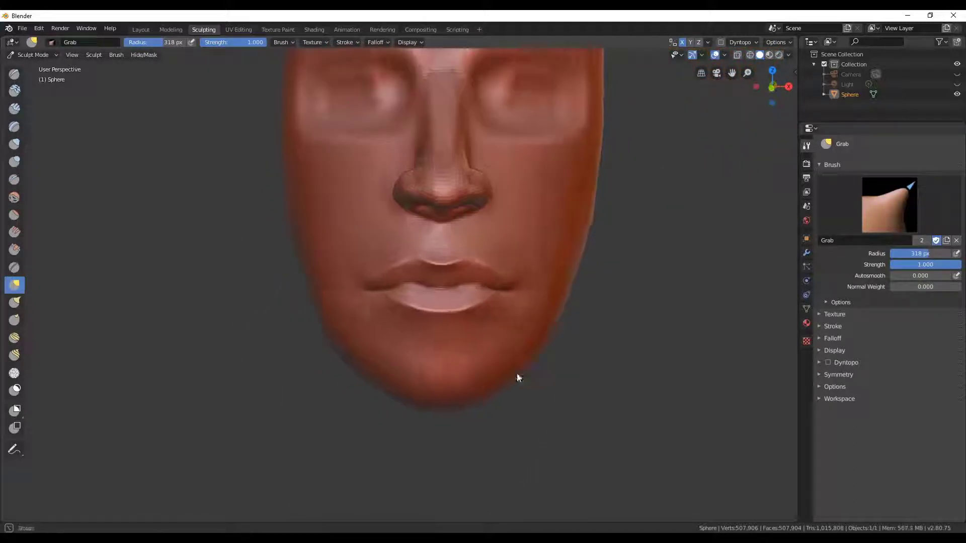
pyautogui.press('f')
pyautogui.moveTo(520, 394); pyautogui.dragTo(531, 361)
pyautogui.press('f')
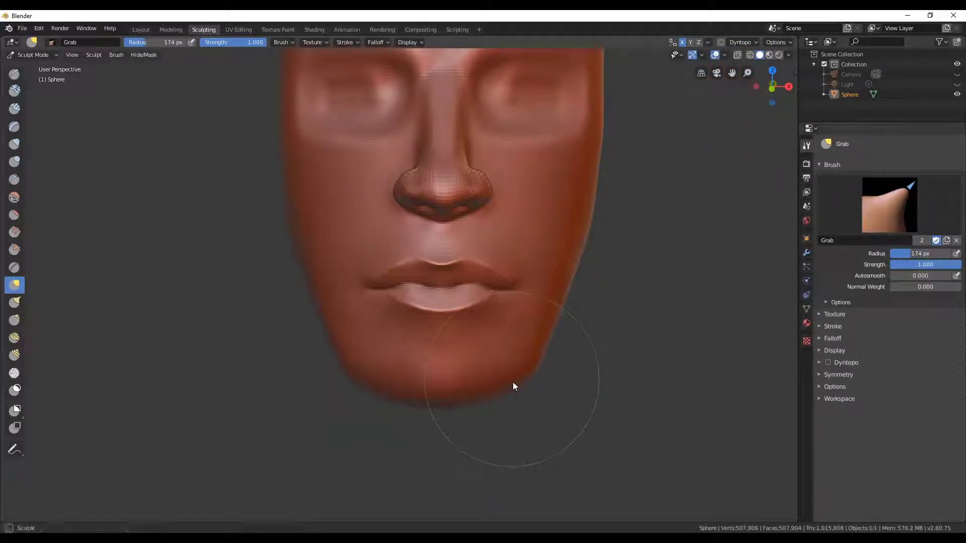
pyautogui.moveTo(512, 382); pyautogui.dragTo(513, 416, button='middle')
pyautogui.press('f')
pyautogui.click(508, 419)
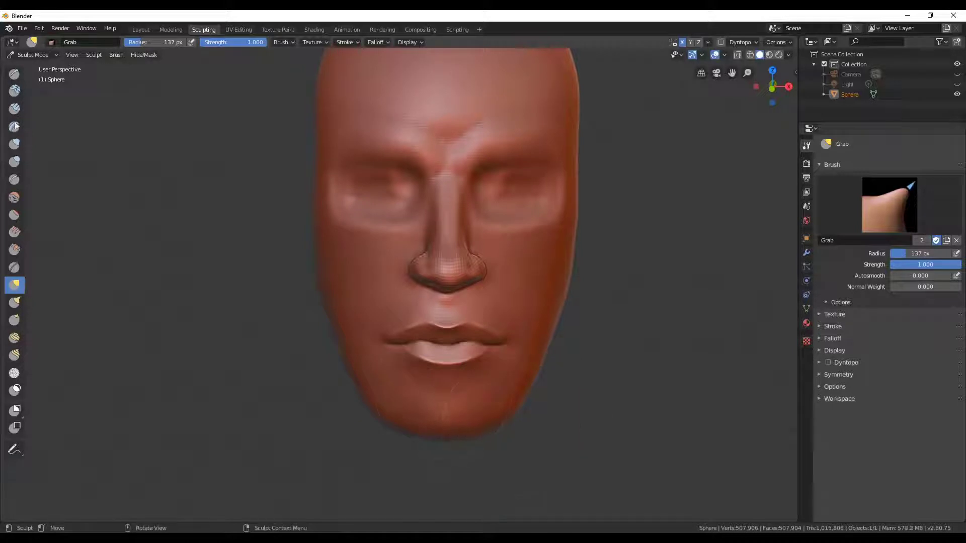
# Flatten the cheek below the eye with a 70 px Flatten brush.
pyautogui.press('x')
pyautogui.moveTo(440, 379)
pyautogui.keyDown('ctrl'); pyautogui.mouseDown(button='middle')
pyautogui.moveTo(463, 371)
pyautogui.moveTo(464, 257)
pyautogui.moveTo(371, 405)
pyautogui.mouseUp(button='middle'); pyautogui.keyUp('ctrl')
pyautogui.press('f')
pyautogui.click(394, 420)
pyautogui.hotkey('shift', 't')
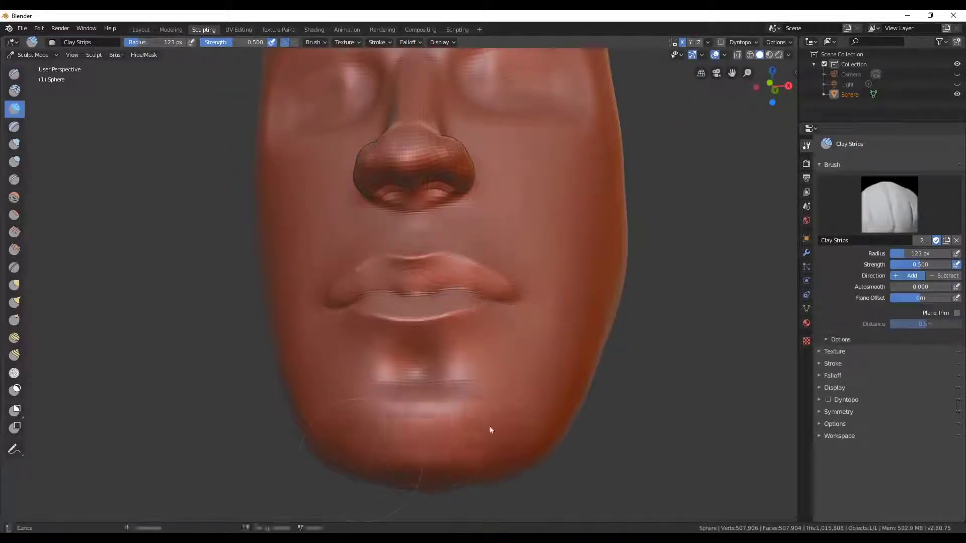
pyautogui.moveTo(491, 427)
pyautogui.mouseDown(button='middle')
pyautogui.moveTo(521, 454)
pyautogui.moveTo(476, 439)
pyautogui.mouseUp(button='middle')
pyautogui.press('f')
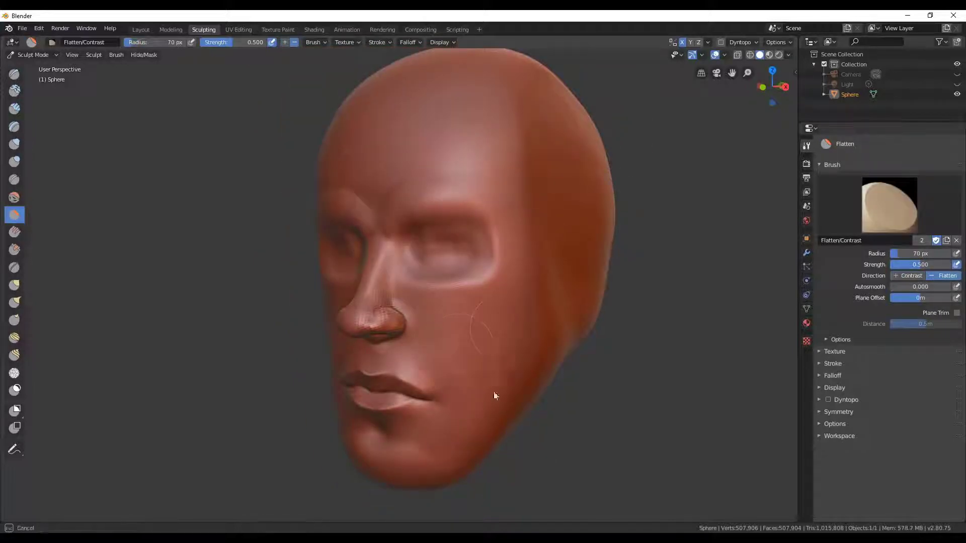
pyautogui.moveTo(482, 329); pyautogui.dragTo(523, 378)
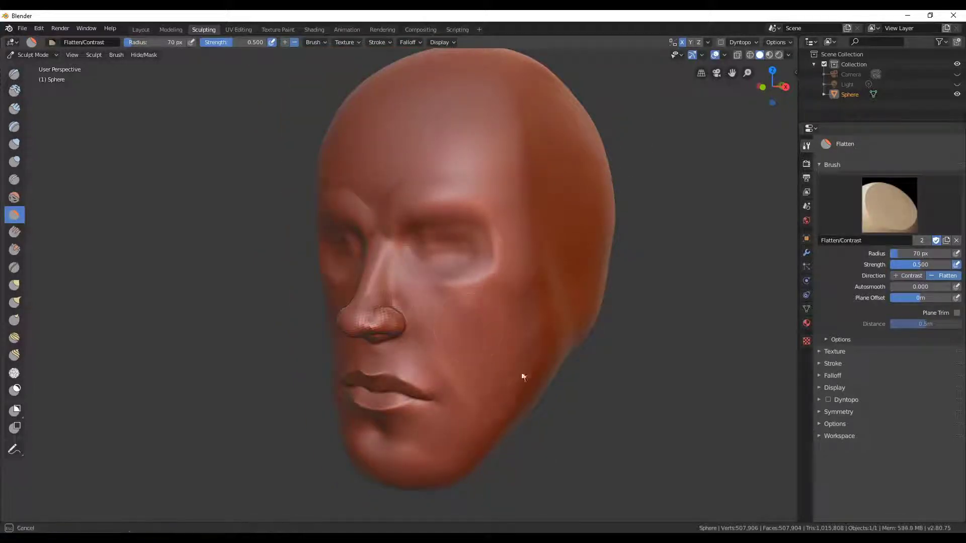
# Crease along the nose bridge, then return to a front view with the Draw brush.
pyautogui.moveTo(513, 417)
pyautogui.mouseDown(button='middle')
pyautogui.moveTo(565, 384)
pyautogui.moveTo(506, 365)
pyautogui.mouseUp(button='middle')
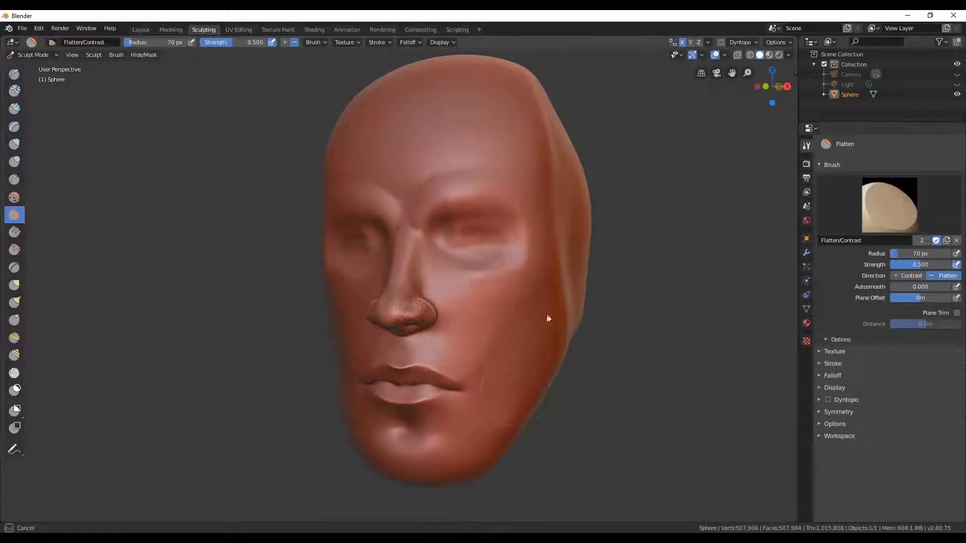
pyautogui.moveTo(547, 318); pyautogui.dragTo(543, 371, button='middle')
pyautogui.hotkey('shift', 'c')
pyautogui.moveTo(432, 242); pyautogui.dragTo(454, 325)
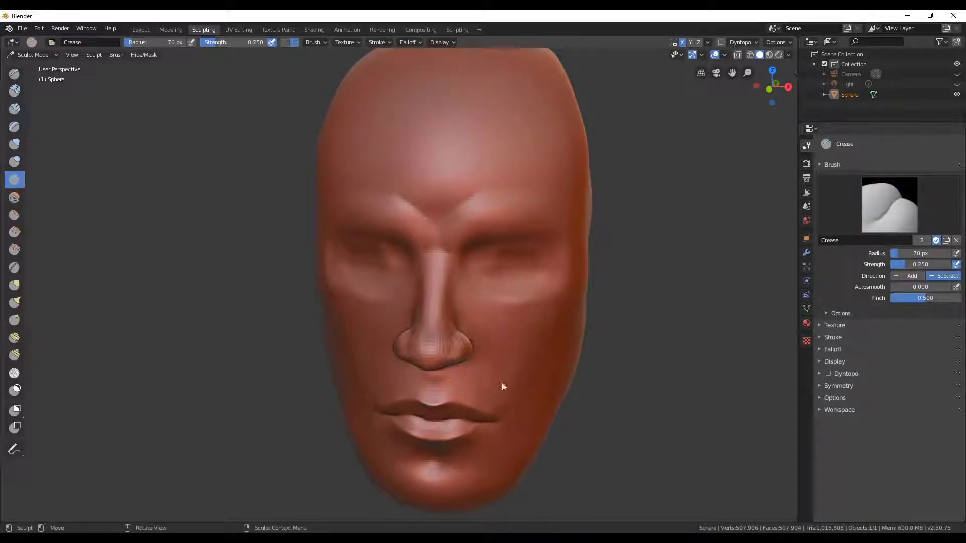
pyautogui.moveTo(502, 387); pyautogui.dragTo(492, 406, button='middle')
pyautogui.press('z')
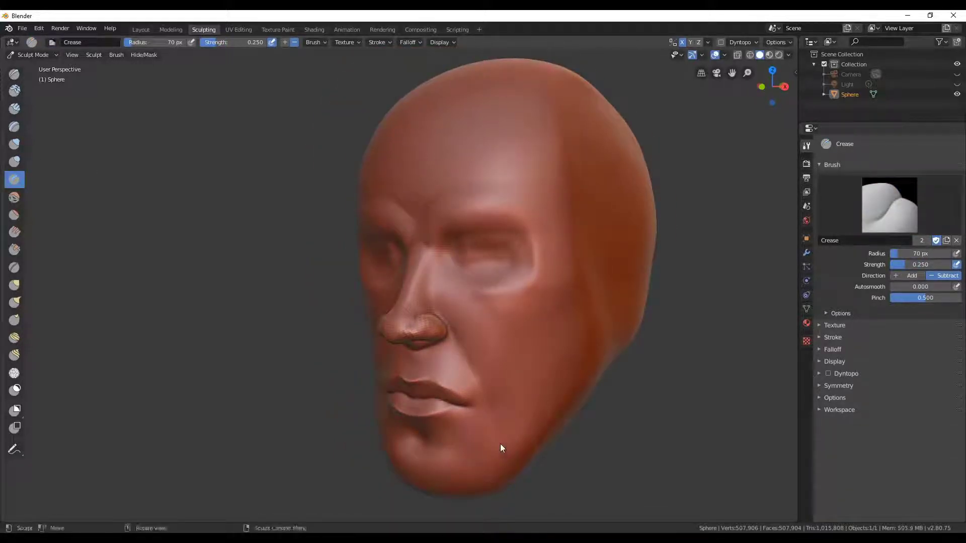
pyautogui.moveTo(500, 444)
pyautogui.mouseDown(button='middle')
pyautogui.moveTo(578, 347)
pyautogui.moveTo(395, 275)
pyautogui.mouseUp(button='middle')
pyautogui.press('x')
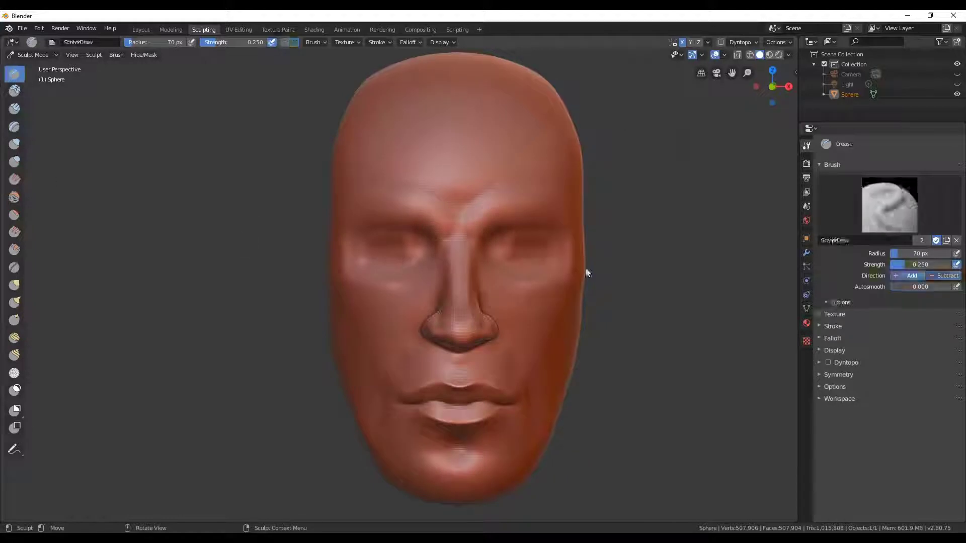
pyautogui.moveTo(543, 277)
pyautogui.mouseDown(button='middle')
pyautogui.moveTo(486, 262)
pyautogui.moveTo(506, 274)
pyautogui.moveTo(500, 252)
pyautogui.moveTo(256, 204)
pyautogui.moveTo(101, 36)
pyautogui.mouseUp(button='middle')
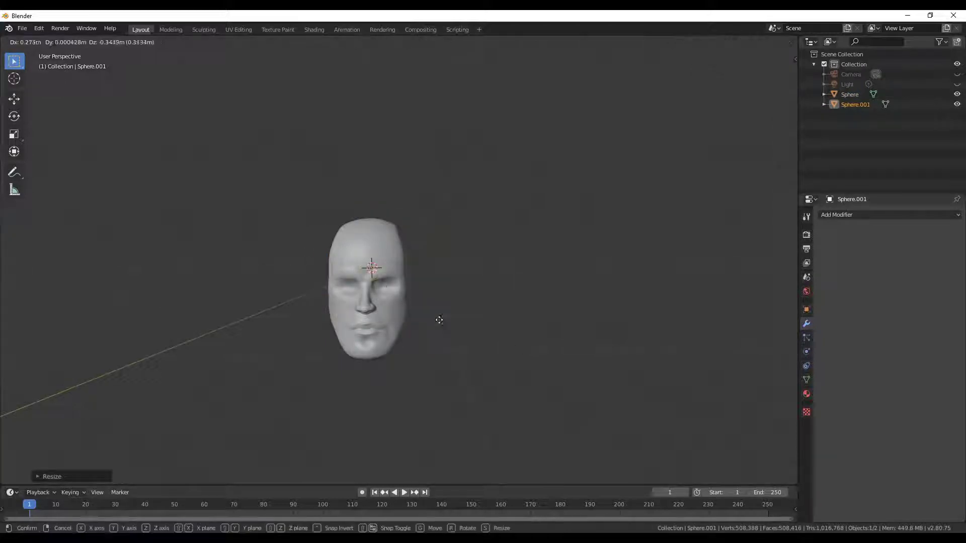
# Scale the small sphere and position it inside the eye socket from right side view.
pyautogui.click(437, 321)
pyautogui.press('KP_3')
pyautogui.press('g')
pyautogui.click(388, 289)
pyautogui.press('s')
pyautogui.moveTo(391, 282)
pyautogui.mouseDown(button='middle')
pyautogui.moveTo(536, 347)
pyautogui.moveTo(494, 355)
pyautogui.moveTo(521, 330)
pyautogui.moveTo(512, 332)
pyautogui.moveTo(598, 333)
pyautogui.mouseUp(button='middle')
pyautogui.press('KP_3')
pyautogui.press('g')
pyautogui.click(511, 350)
# Add a Mirror modifier using the head Sphere as mirror object and rename it Eyes.
pyautogui.scroll(4, 599, 337)
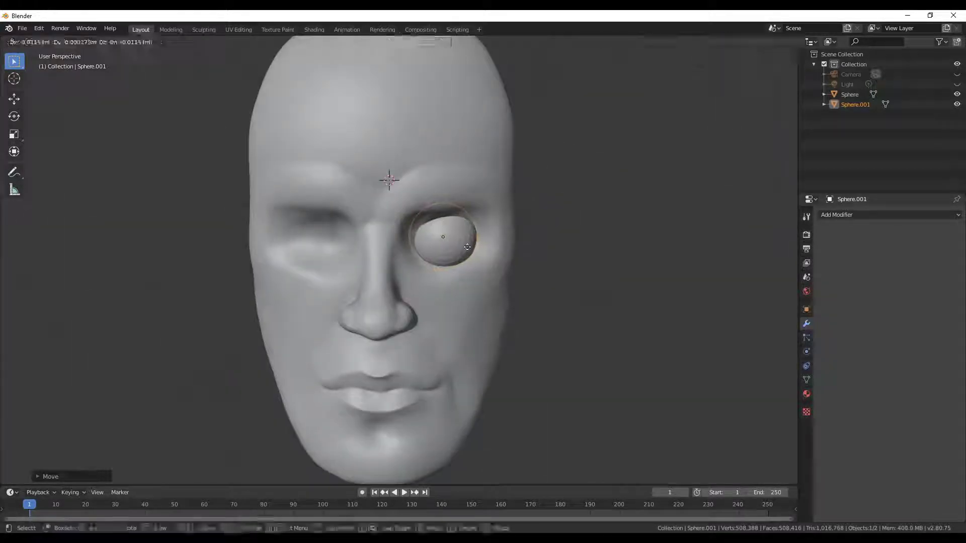
pyautogui.click(891, 215)
pyautogui.click(767, 334)
pyautogui.click(849, 95)
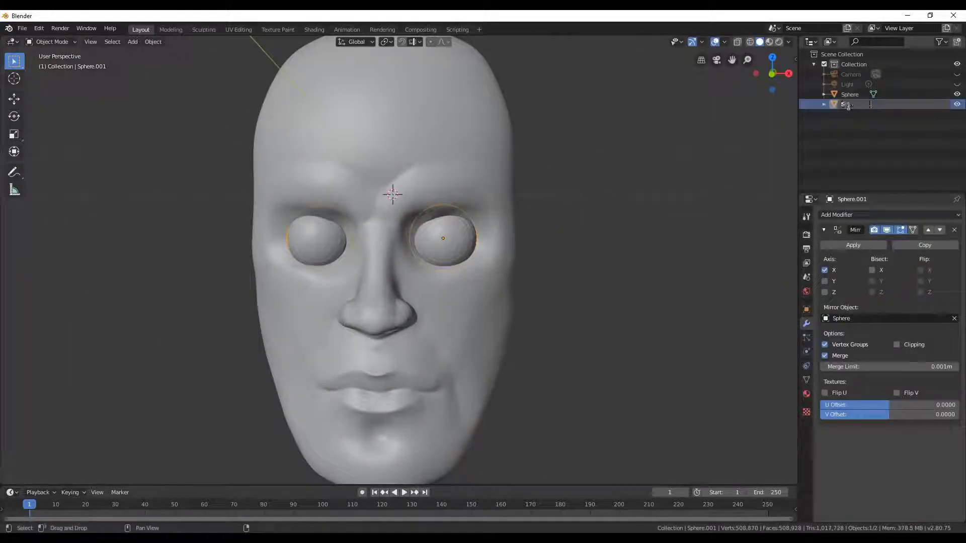
pyautogui.press('Return')
# Reselect the head sphere and return to the Sculpting workspace.
pyautogui.click(939, 41)
pyautogui.click(870, 65)
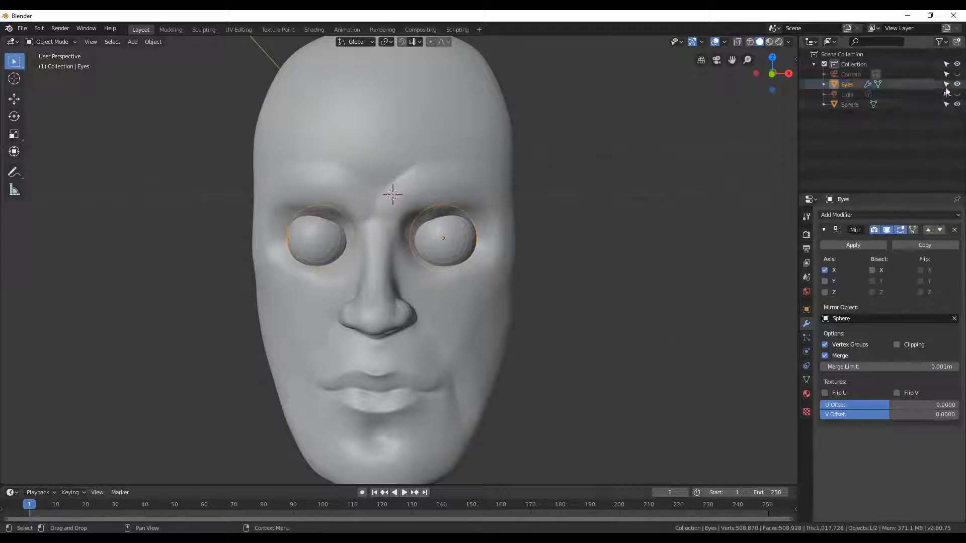
pyautogui.click(364, 150)
pyautogui.hotkey('ctrl', 'pagedown')
pyautogui.hotkey('ctrl', 'pagedown')
# Build up skin around the eyes with Clay, then crease the outer corner and lower lid.
pyautogui.press('c')
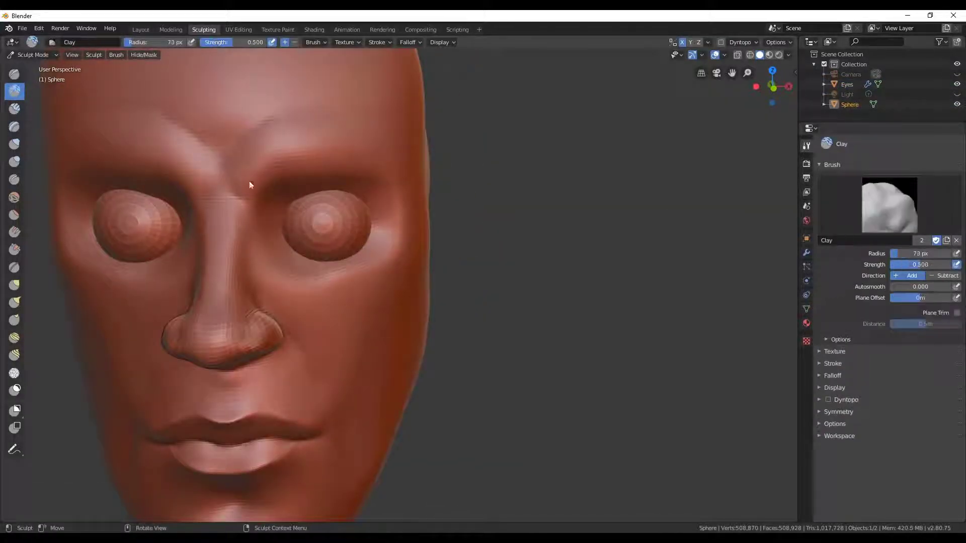
pyautogui.moveTo(358, 228)
pyautogui.mouseDown()
pyautogui.moveTo(373, 231)
pyautogui.moveTo(339, 245)
pyautogui.mouseUp()
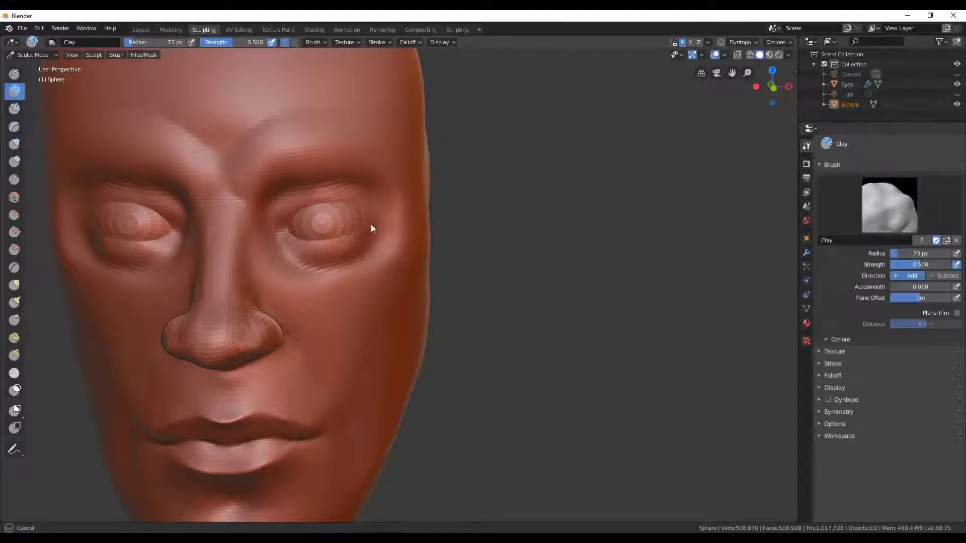
pyautogui.scroll(2, 336, 236)
pyautogui.click(14, 179)
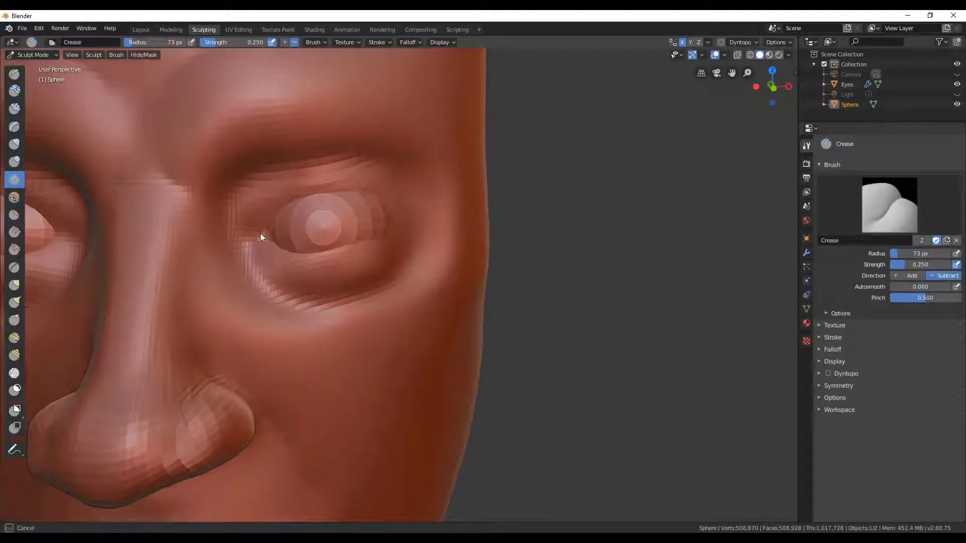
pyautogui.moveTo(431, 244)
pyautogui.mouseDown()
pyautogui.moveTo(408, 254)
pyautogui.moveTo(285, 253)
pyautogui.mouseUp()
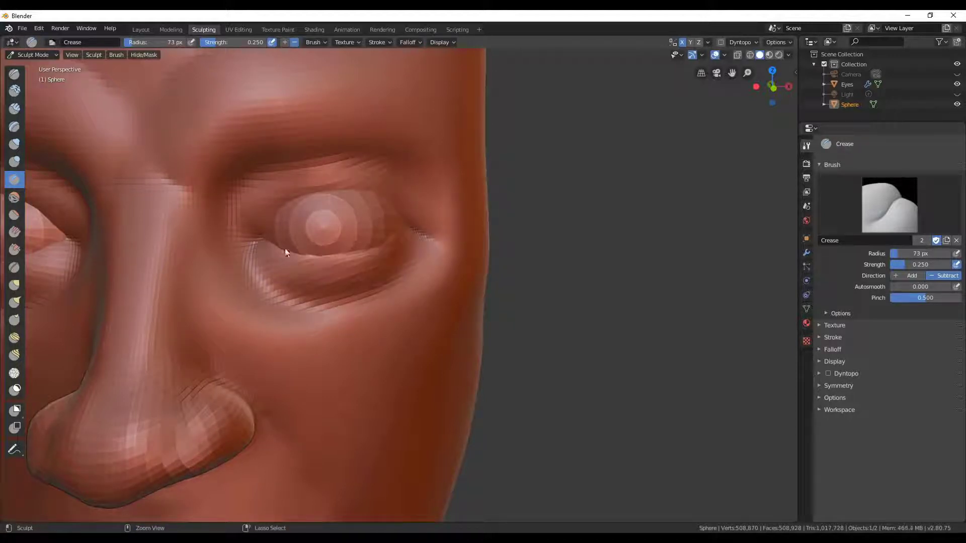
pyautogui.scroll(-3, 262, 256)
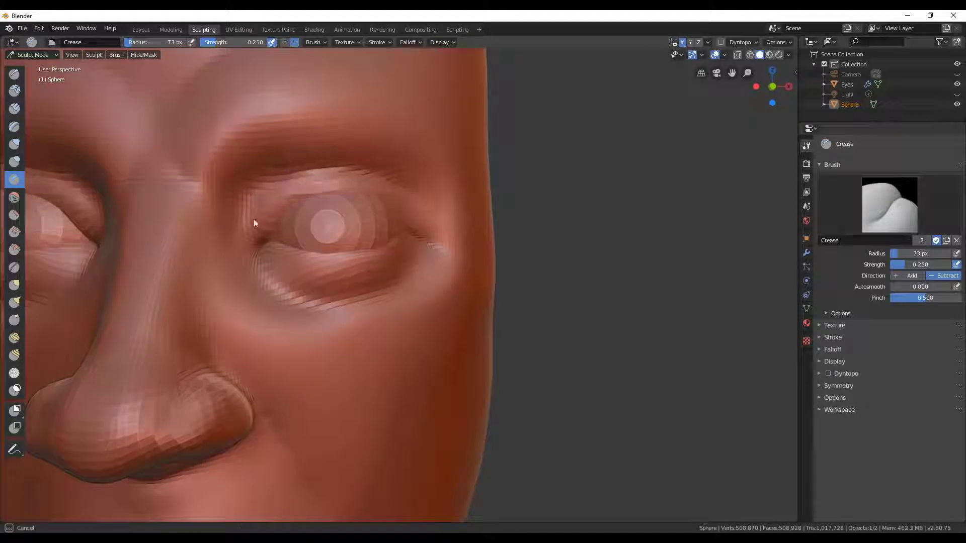
# Orbit around the head to inspect the eyelids, then select the Flatten brush.
pyautogui.moveTo(252, 225)
pyautogui.mouseDown(button='middle')
pyautogui.moveTo(409, 233)
pyautogui.moveTo(327, 316)
pyautogui.moveTo(413, 351)
pyautogui.moveTo(379, 326)
pyautogui.mouseUp(button='middle')
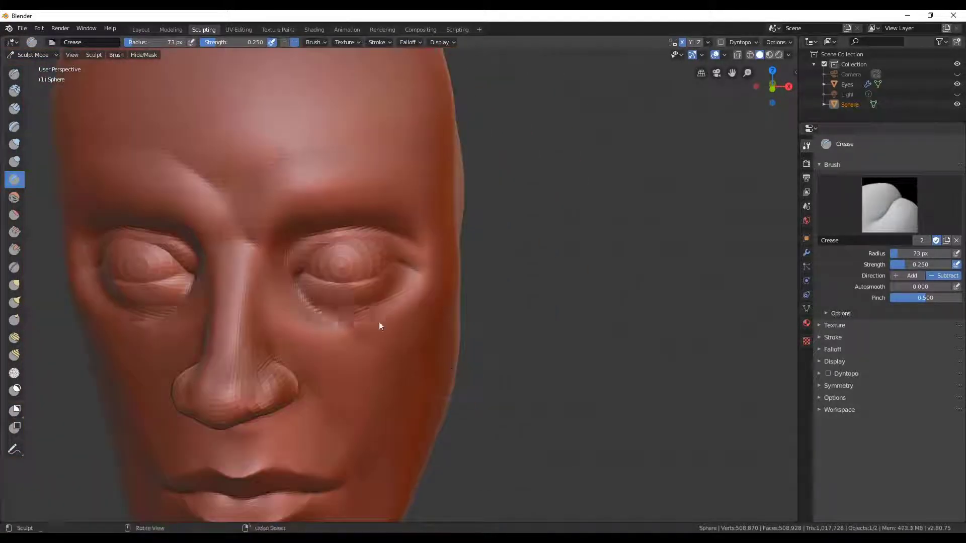
pyautogui.moveTo(427, 364)
pyautogui.mouseDown(button='middle')
pyautogui.moveTo(426, 254)
pyautogui.moveTo(335, 241)
pyautogui.mouseUp(button='middle')
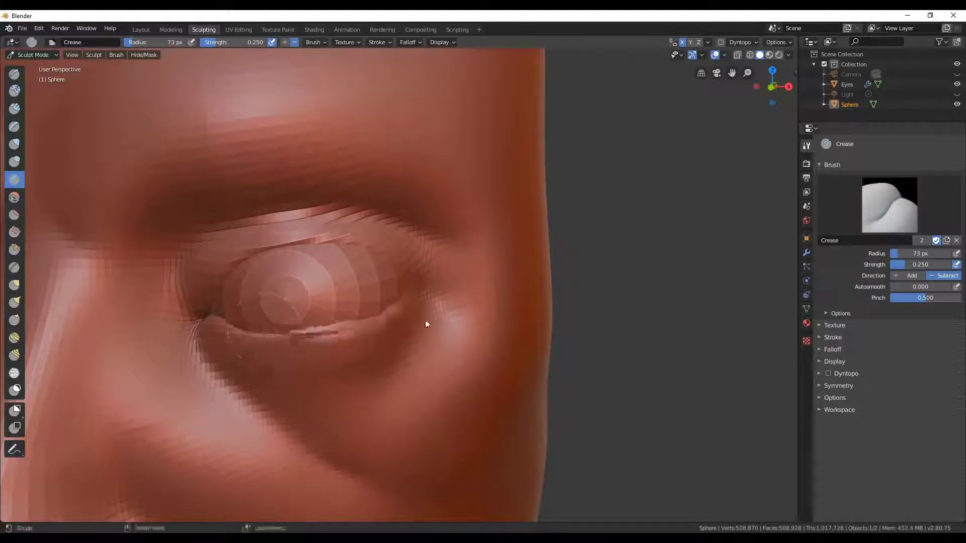
pyautogui.moveTo(451, 318); pyautogui.dragTo(417, 306, button='middle')
pyautogui.scroll(-6, 417, 305)
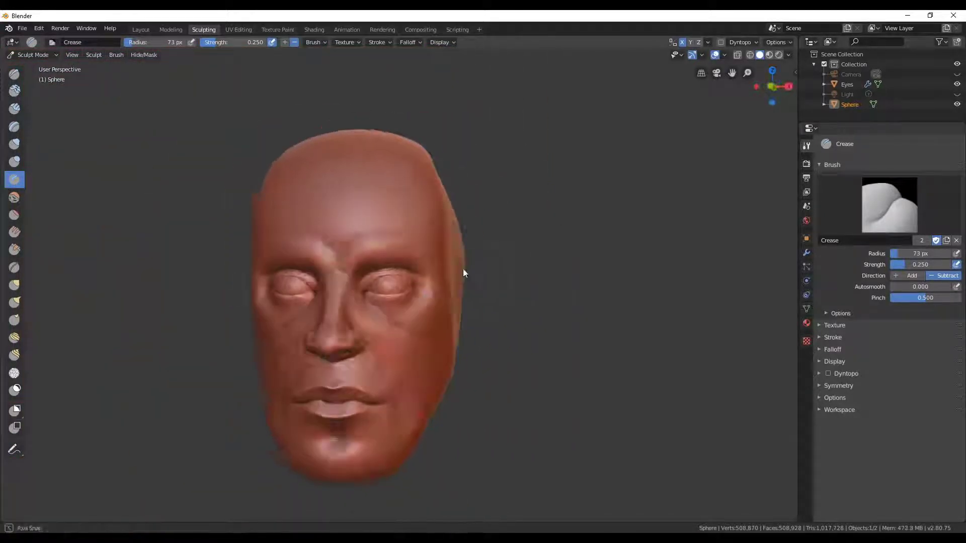
pyautogui.moveTo(464, 272); pyautogui.dragTo(537, 400, button='middle')
pyautogui.scroll(2, 460, 369)
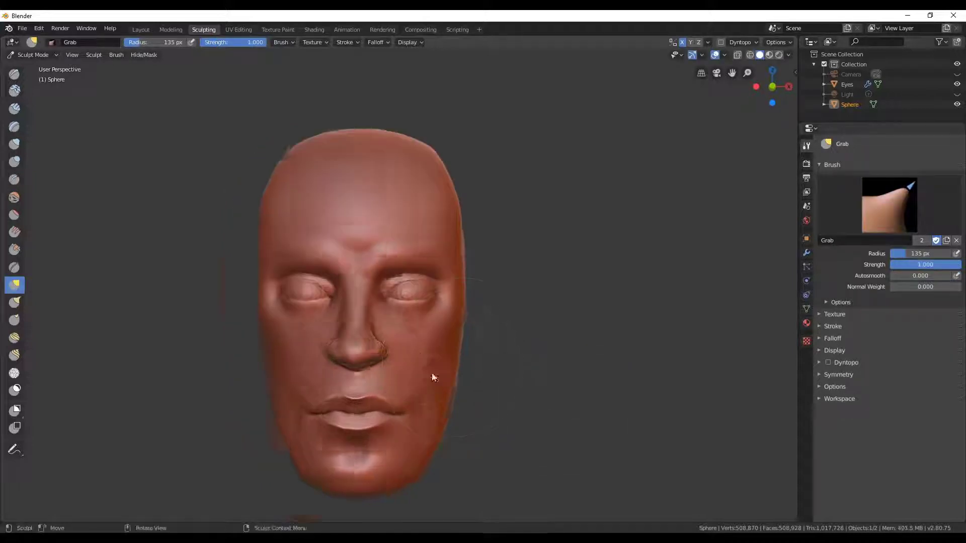
pyautogui.press('x')
pyautogui.moveTo(407, 321)
pyautogui.mouseDown(button='middle')
pyautogui.moveTo(487, 328)
pyautogui.moveTo(506, 221)
pyautogui.mouseUp(button='middle')
pyautogui.hotkey('shift', 't')
pyautogui.moveTo(485, 398)
pyautogui.mouseDown(button='middle')
pyautogui.moveTo(444, 316)
pyautogui.moveTo(460, 129)
pyautogui.moveTo(539, 166)
pyautogui.moveTo(423, 171)
pyautogui.moveTo(534, 183)
pyautogui.moveTo(418, 151)
pyautogui.moveTo(498, 345)
pyautogui.moveTo(522, 271)
pyautogui.moveTo(399, 249)
pyautogui.mouseUp(button='middle')
# Try a Draw brush ridge on the temple, undo it, and set brush strength to 0.515.
pyautogui.press('x')
pyautogui.moveTo(390, 237); pyautogui.dragTo(395, 293)
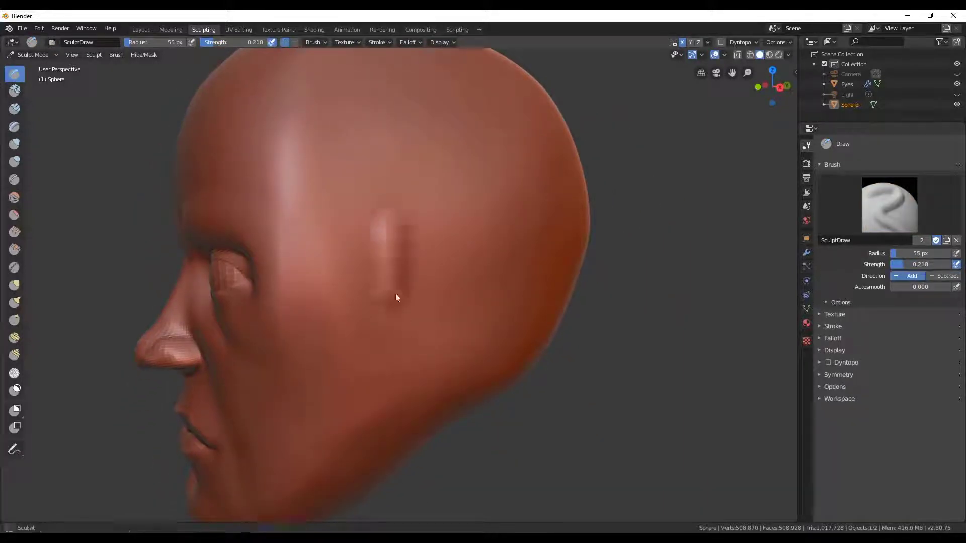
pyautogui.moveTo(401, 257)
pyautogui.mouseDown(button='middle')
pyautogui.moveTo(471, 289)
pyautogui.moveTo(426, 265)
pyautogui.moveTo(409, 279)
pyautogui.mouseUp(button='middle')
pyautogui.hotkey('ctrl', 'z')
pyautogui.hotkey('shift', 'f')
pyautogui.click(384, 273)
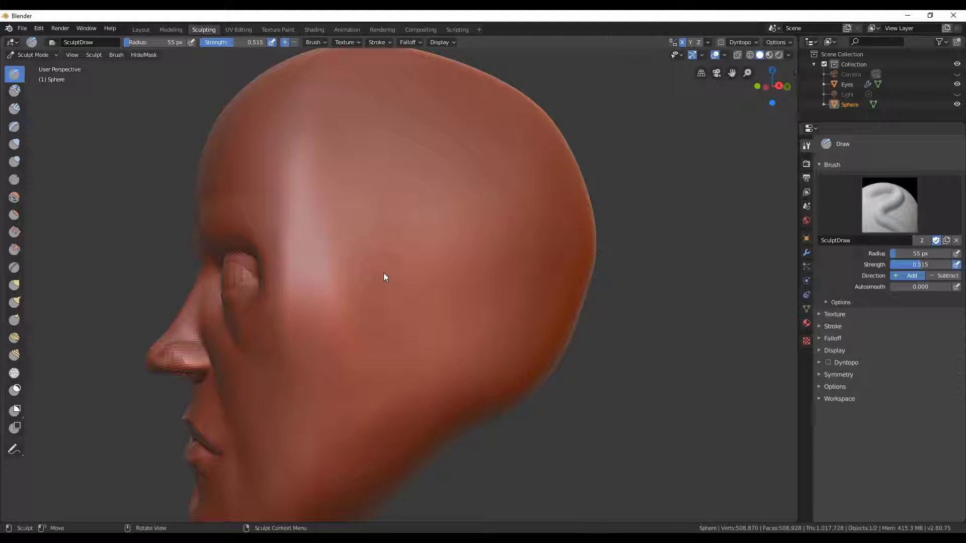
# Sculpt a tall ear ridge on the head's side, check it, then undo those strokes.
pyautogui.moveTo(387, 249); pyautogui.dragTo(394, 331)
pyautogui.moveTo(394, 331)
pyautogui.mouseDown(button='middle')
pyautogui.moveTo(452, 283)
pyautogui.moveTo(342, 246)
pyautogui.moveTo(409, 222)
pyautogui.mouseUp(button='middle')
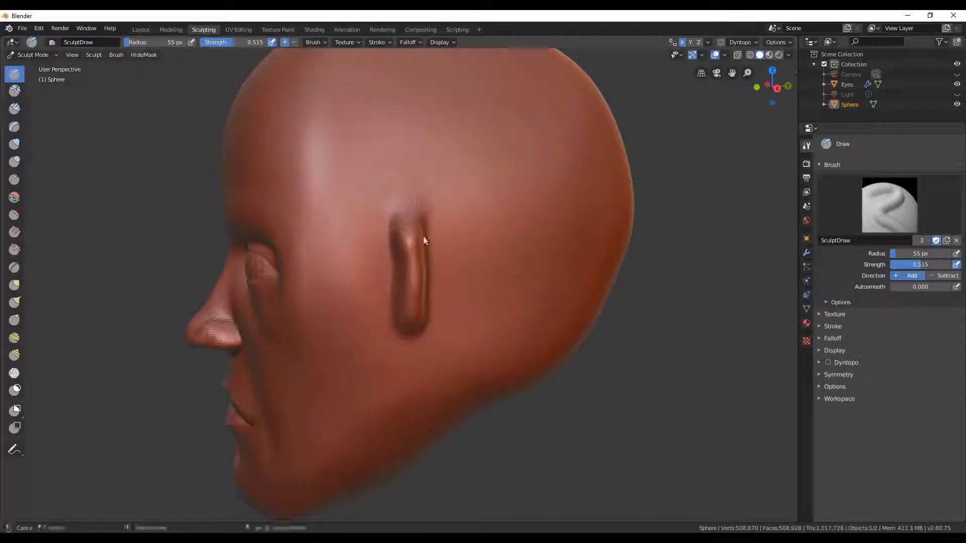
pyautogui.moveTo(409, 222); pyautogui.dragTo(418, 320)
pyautogui.moveTo(418, 319)
pyautogui.mouseDown(button='middle')
pyautogui.moveTo(524, 288)
pyautogui.moveTo(459, 248)
pyautogui.moveTo(542, 251)
pyautogui.mouseUp(button='middle')
pyautogui.press('g')
pyautogui.press('f')
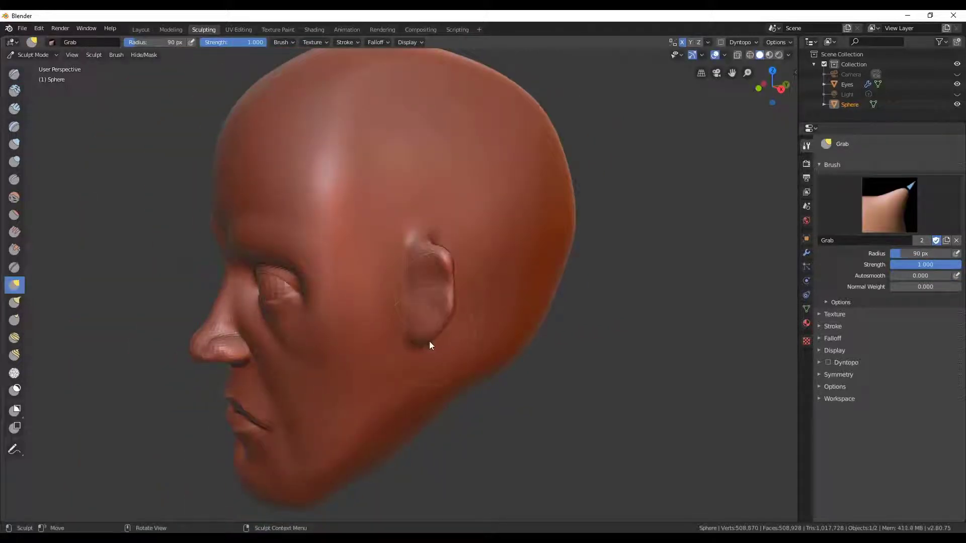
pyautogui.hotkey('ctrl', 'z')
pyautogui.hotkey('ctrl', 'z')
pyautogui.hotkey('ctrl', 'z')
pyautogui.hotkey('ctrl', 'z')
# Build a vertical ear ridge with the Clay brush at strength 0.624 and refine its rim.
pyautogui.press('c')
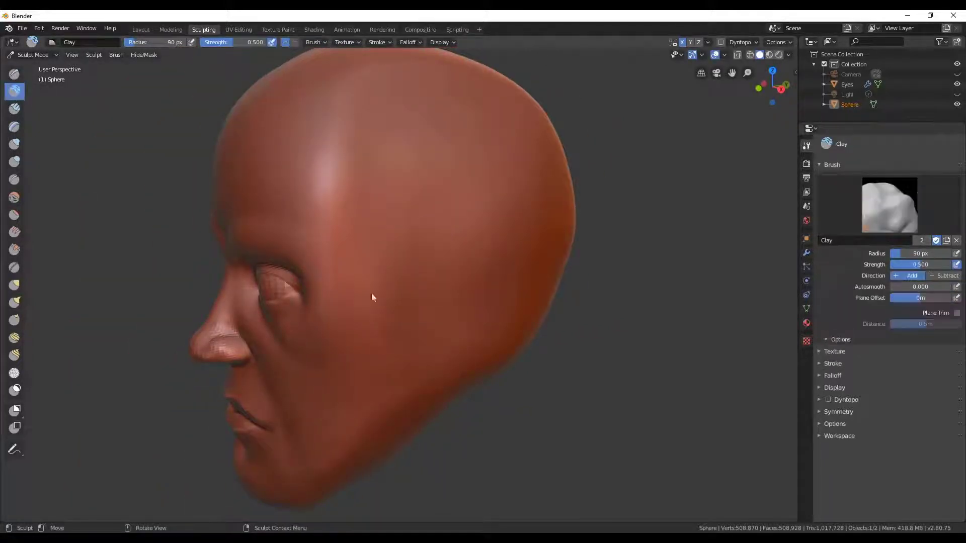
pyautogui.moveTo(371, 293); pyautogui.dragTo(403, 262, button='middle')
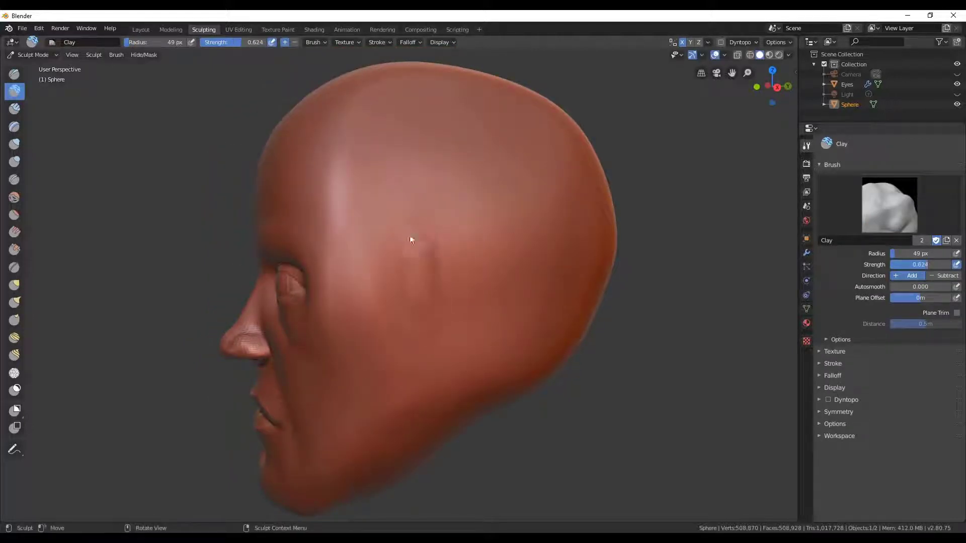
pyautogui.moveTo(410, 237); pyautogui.dragTo(414, 222)
pyautogui.hotkey('ctrl', 'z')
pyautogui.moveTo(422, 319)
pyautogui.mouseDown()
pyautogui.moveTo(417, 240)
pyautogui.moveTo(433, 319)
pyautogui.moveTo(429, 267)
pyautogui.moveTo(403, 334)
pyautogui.moveTo(427, 305)
pyautogui.moveTo(425, 272)
pyautogui.mouseUp()
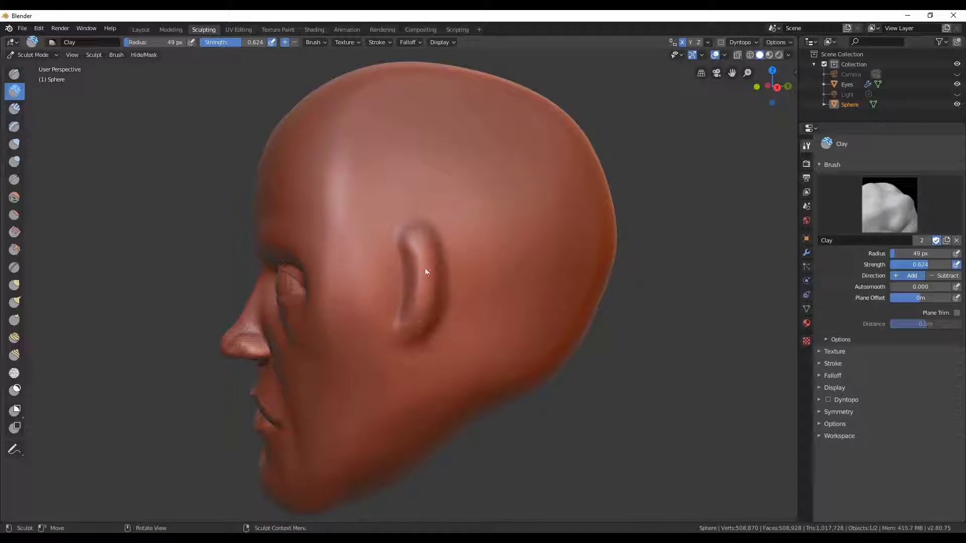
pyautogui.moveTo(424, 272)
pyautogui.mouseDown(button='middle')
pyautogui.moveTo(437, 281)
pyautogui.moveTo(416, 287)
pyautogui.moveTo(424, 297)
pyautogui.mouseUp(button='middle')
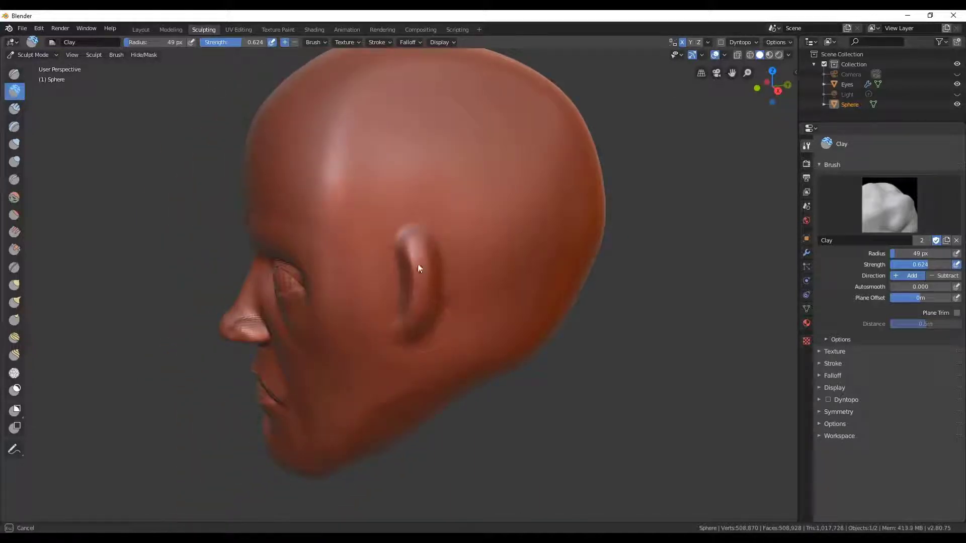
# Use the Grab brush to pull the ear rim outward into a flap with a rounded lobe.
pyautogui.moveTo(410, 333); pyautogui.dragTo(496, 246, button='middle')
pyautogui.press('g')
pyautogui.scroll(3, 445, 252)
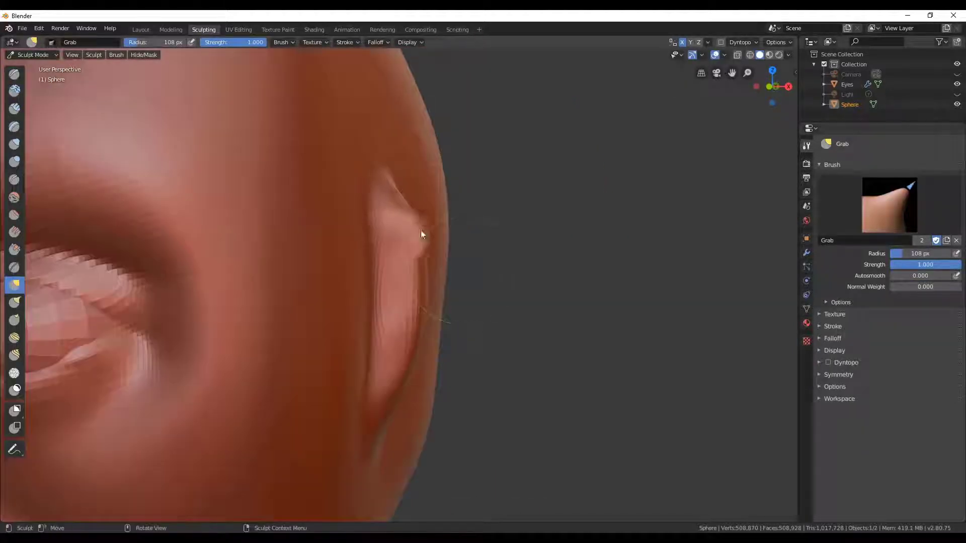
pyautogui.moveTo(421, 229)
pyautogui.mouseDown(button='middle')
pyautogui.moveTo(375, 262)
pyautogui.moveTo(384, 271)
pyautogui.mouseUp(button='middle')
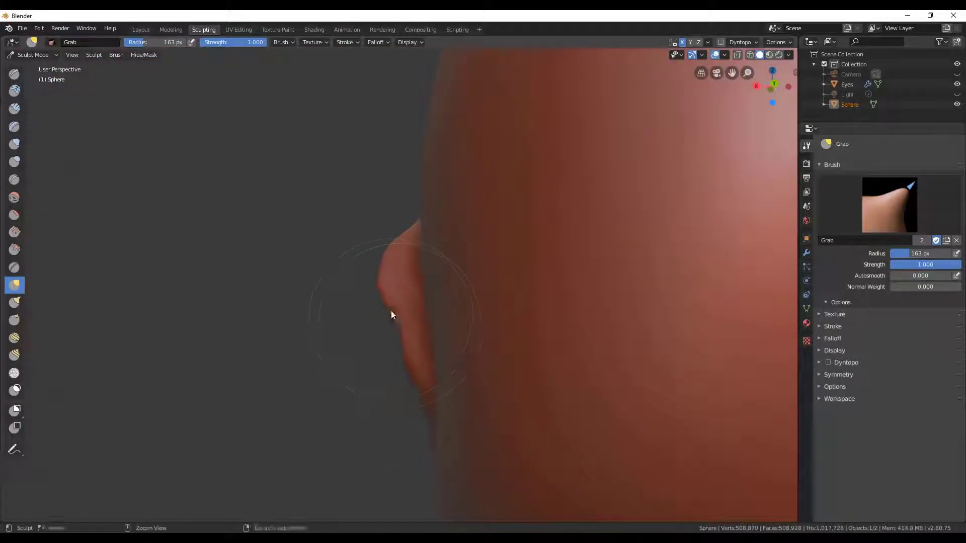
pyautogui.moveTo(398, 357)
pyautogui.mouseDown(button='middle')
pyautogui.moveTo(441, 415)
pyautogui.moveTo(454, 383)
pyautogui.mouseUp(button='middle')
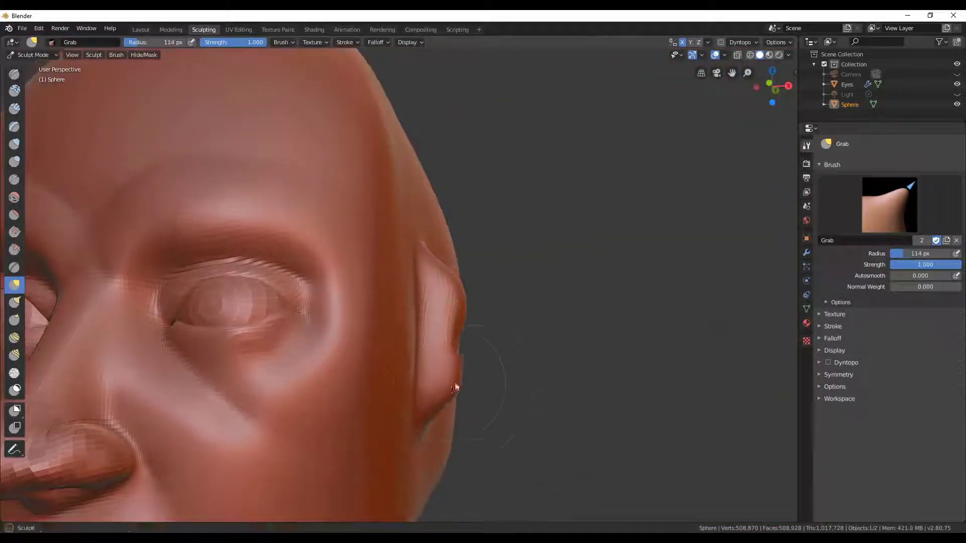
pyautogui.scroll(-2, 455, 383)
pyautogui.moveTo(472, 291); pyautogui.dragTo(411, 330, button='middle')
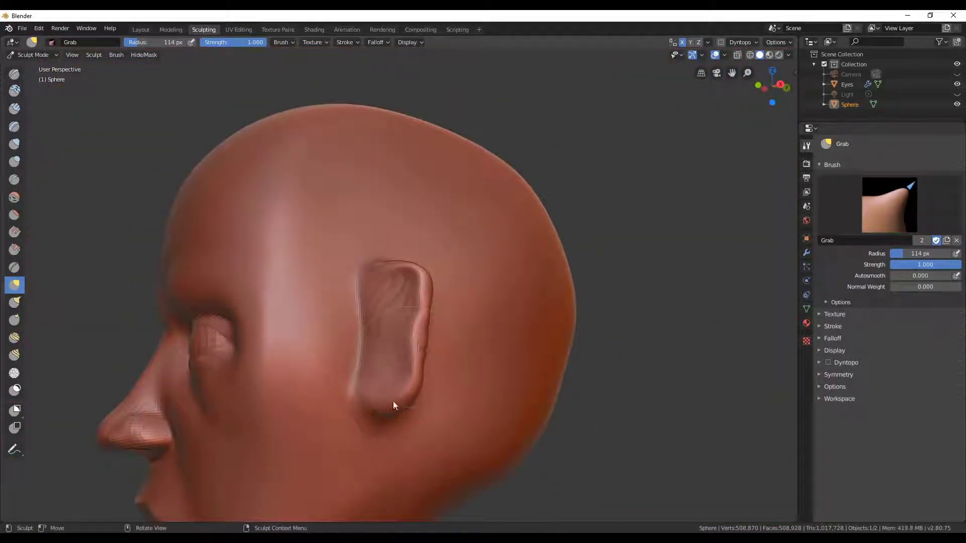
pyautogui.moveTo(393, 401); pyautogui.dragTo(403, 266)
pyautogui.moveTo(404, 266)
pyautogui.mouseDown(button='middle')
pyautogui.moveTo(447, 332)
pyautogui.moveTo(403, 285)
pyautogui.moveTo(423, 317)
pyautogui.moveTo(345, 339)
pyautogui.moveTo(454, 341)
pyautogui.moveTo(399, 384)
pyautogui.moveTo(552, 356)
pyautogui.mouseUp(button='middle')
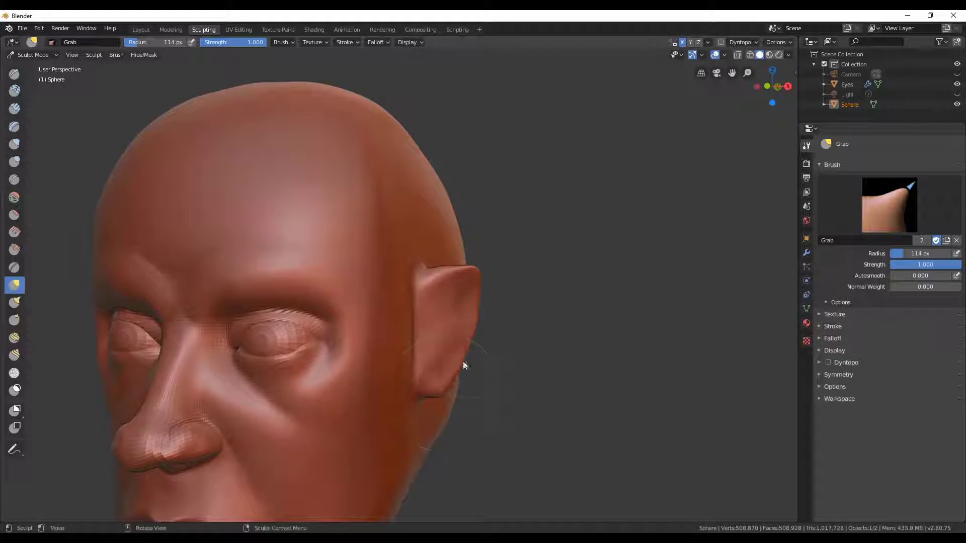
pyautogui.moveTo(468, 271)
pyautogui.mouseDown(button='middle')
pyautogui.moveTo(400, 309)
pyautogui.moveTo(384, 345)
pyautogui.moveTo(404, 379)
pyautogui.moveTo(345, 400)
pyautogui.mouseUp(button='middle')
pyautogui.scroll(3, 345, 395)
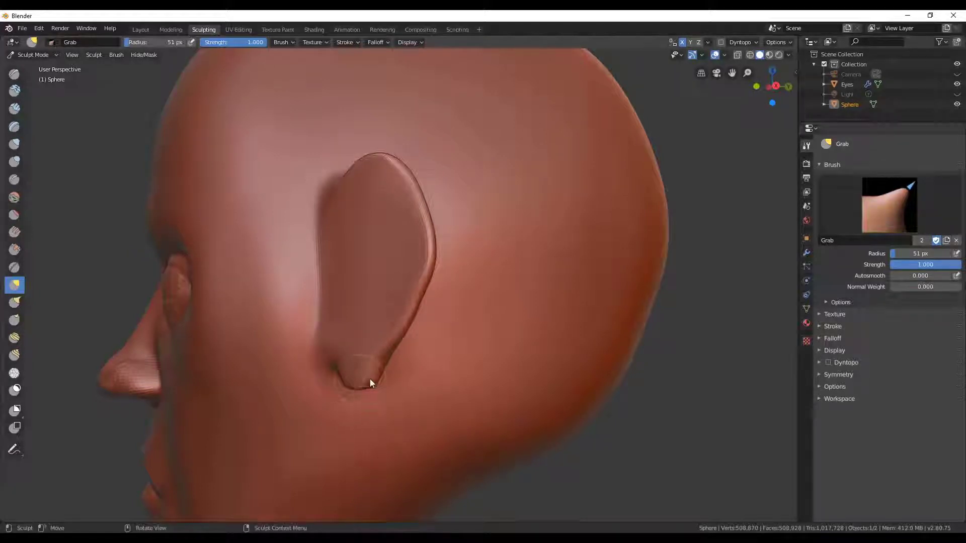
pyautogui.moveTo(370, 378); pyautogui.dragTo(394, 221, button='middle')
# Use the Crease brush to carve strokes along the ear's inner edge, outlining the rim.
pyautogui.hotkey('shift', 'c')
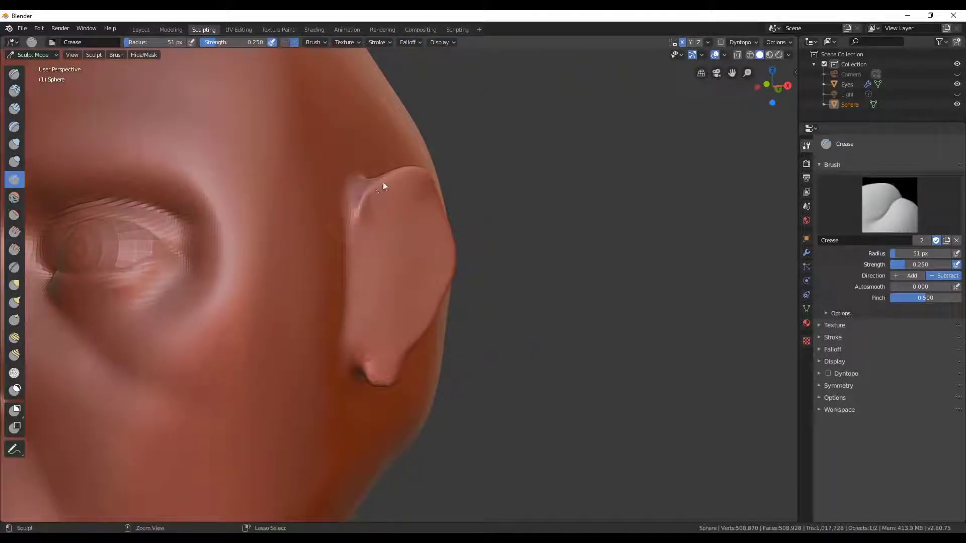
pyautogui.moveTo(384, 188); pyautogui.dragTo(397, 182, button='middle')
pyautogui.moveTo(397, 182)
pyautogui.mouseDown()
pyautogui.moveTo(433, 238)
pyautogui.moveTo(399, 350)
pyautogui.mouseUp()
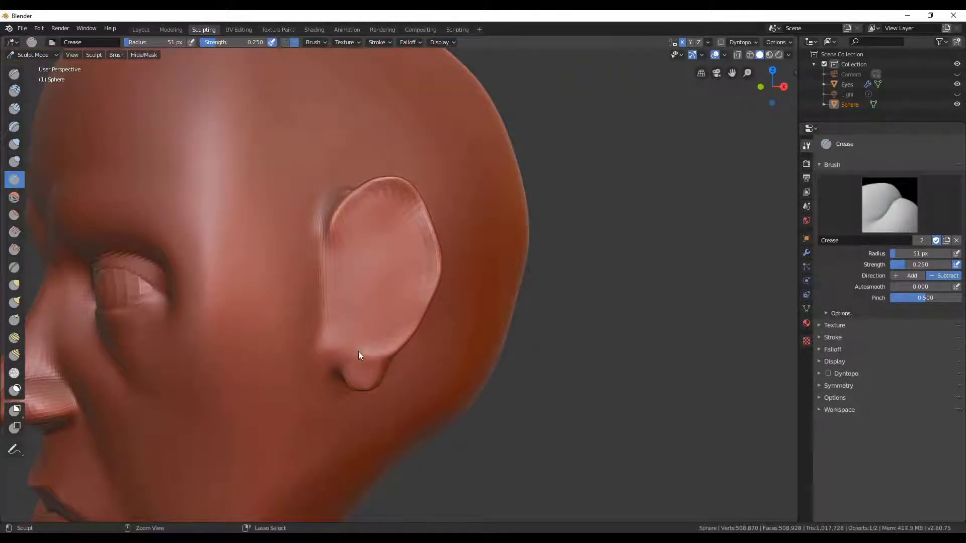
pyautogui.moveTo(340, 337); pyautogui.dragTo(336, 296)
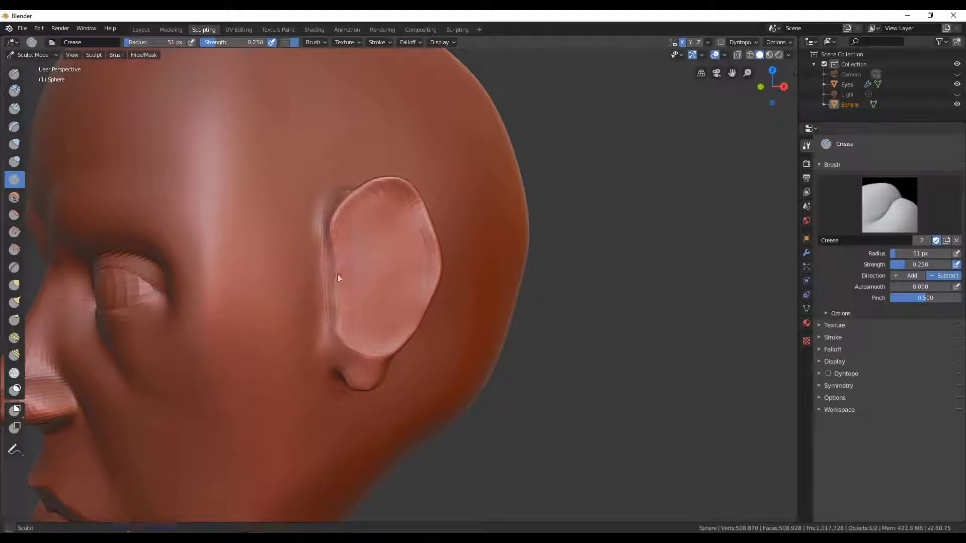
pyautogui.moveTo(348, 384)
pyautogui.mouseDown(button='middle')
pyautogui.moveTo(377, 311)
pyautogui.moveTo(354, 339)
pyautogui.moveTo(352, 263)
pyautogui.moveTo(345, 276)
pyautogui.moveTo(347, 291)
pyautogui.moveTo(352, 238)
pyautogui.moveTo(339, 280)
pyautogui.moveTo(345, 194)
pyautogui.moveTo(351, 243)
pyautogui.mouseUp(button='middle')
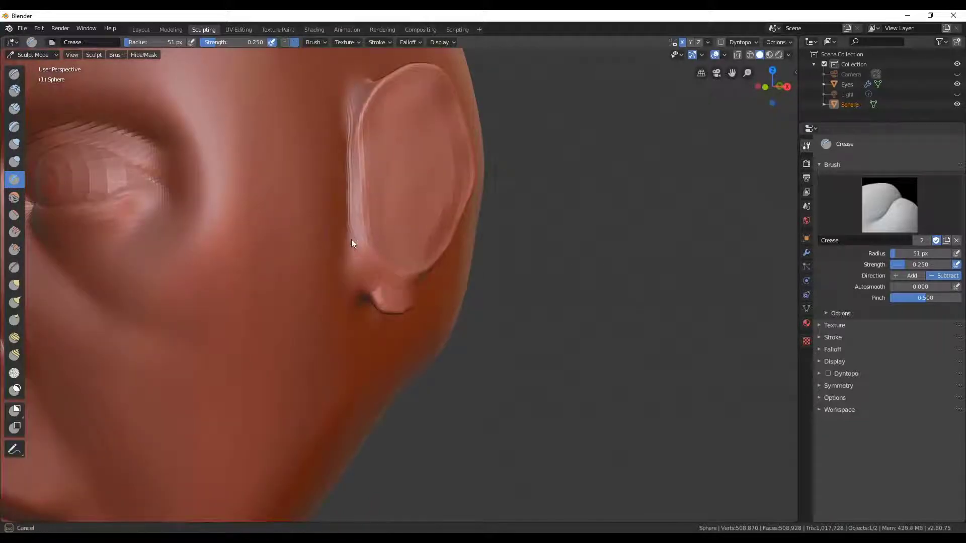
pyautogui.moveTo(362, 294)
pyautogui.mouseDown(button='middle')
pyautogui.moveTo(365, 304)
pyautogui.moveTo(360, 185)
pyautogui.mouseUp(button='middle')
# Lay Clay Strips inside the ear and along its rim with a 15 px brush radius.
pyautogui.press('x')
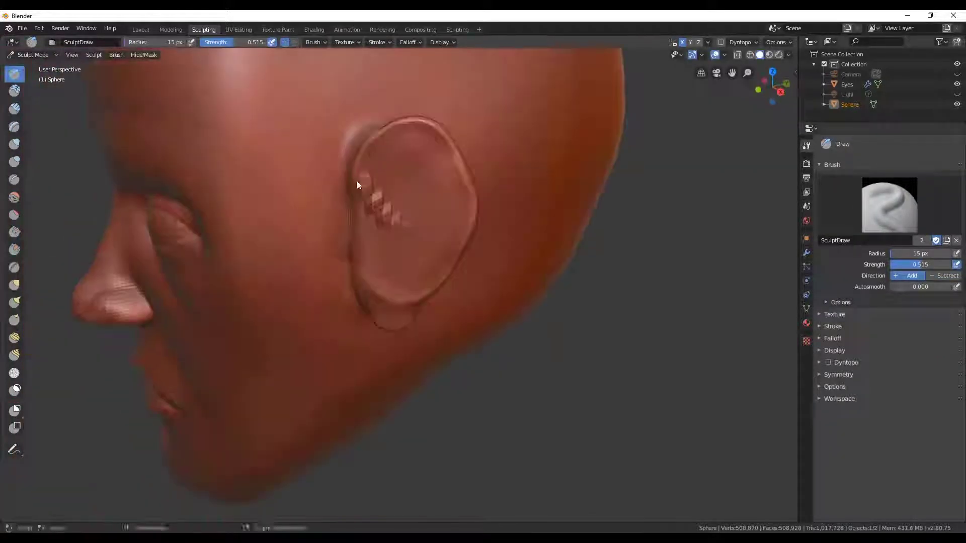
pyautogui.press('c')
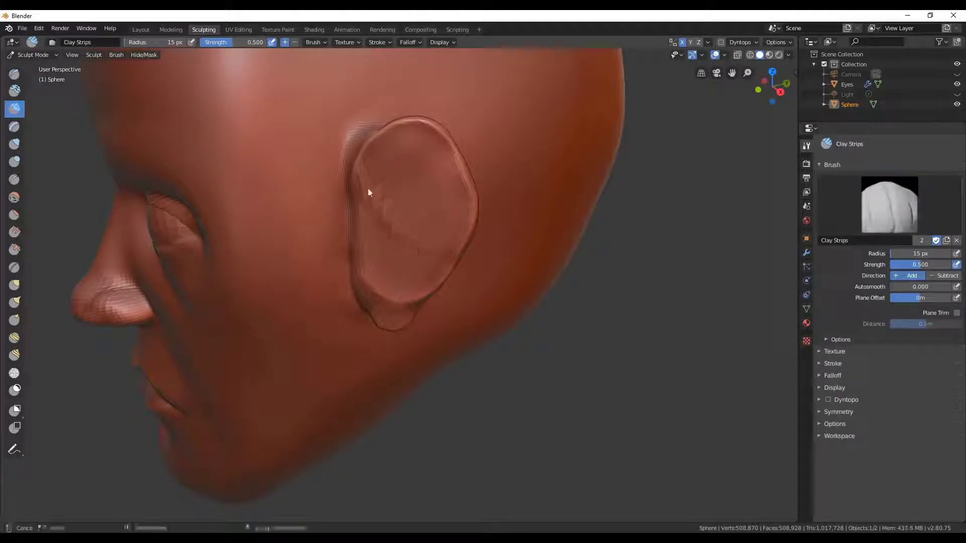
pyautogui.moveTo(371, 190)
pyautogui.mouseDown()
pyautogui.moveTo(403, 226)
pyautogui.moveTo(424, 161)
pyautogui.moveTo(405, 141)
pyautogui.mouseUp()
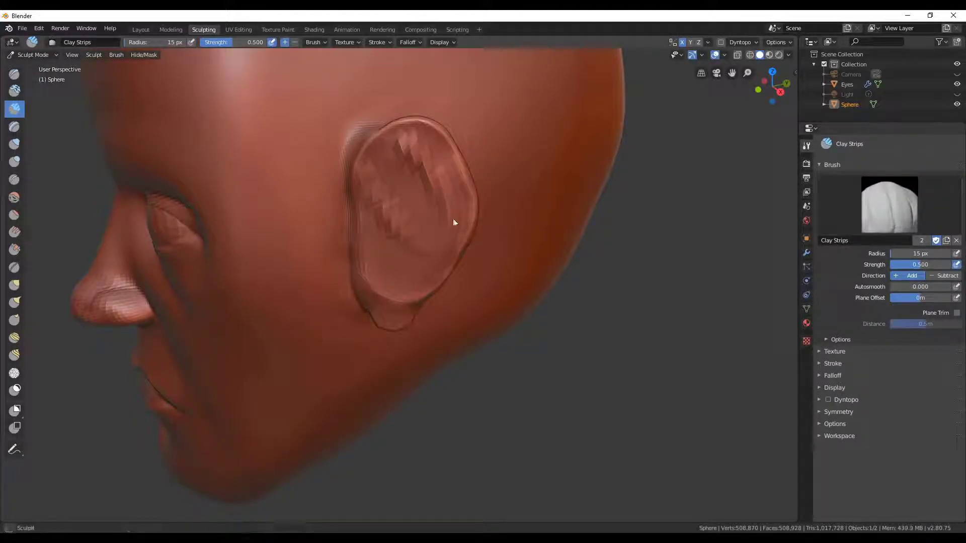
pyautogui.moveTo(453, 220)
pyautogui.mouseDown(button='middle')
pyautogui.moveTo(469, 222)
pyautogui.moveTo(427, 188)
pyautogui.mouseUp(button='middle')
pyautogui.press('f')
pyautogui.click(413, 174)
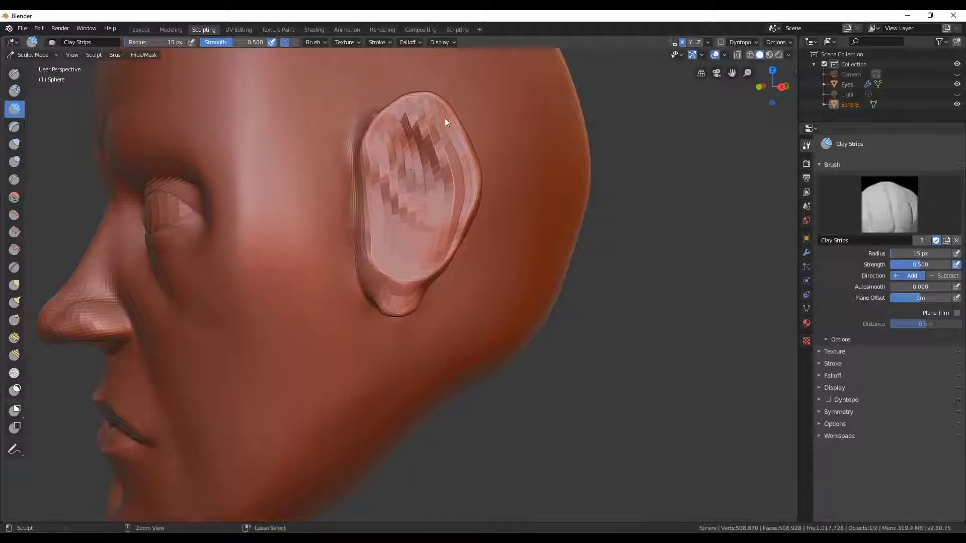
pyautogui.moveTo(444, 118)
pyautogui.mouseDown()
pyautogui.moveTo(468, 222)
pyautogui.moveTo(395, 123)
pyautogui.mouseUp()
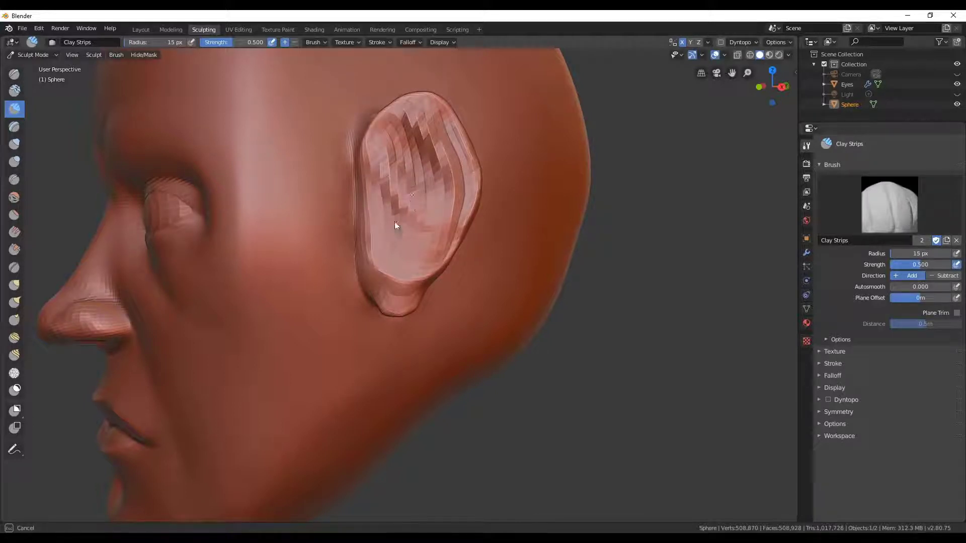
# Smooth the jagged ear strokes, then resize the brush to 80 px and then 40 px.
pyautogui.moveTo(394, 222)
pyautogui.mouseDown(button='middle')
pyautogui.moveTo(383, 262)
pyautogui.moveTo(421, 200)
pyautogui.mouseUp(button='middle')
pyautogui.press('f')
pyautogui.keyDown('shift'); pyautogui.moveTo(422, 200); pyautogui.dragTo(411, 149); pyautogui.keyUp('shift')
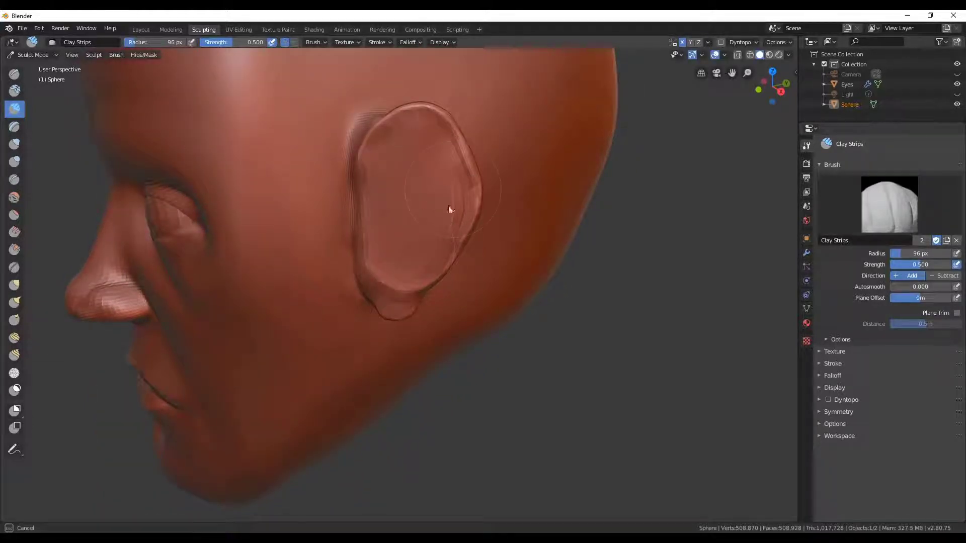
pyautogui.press('f')
pyautogui.click(452, 222)
pyautogui.moveTo(452, 221)
pyautogui.mouseDown()
pyautogui.moveTo(470, 219)
pyautogui.moveTo(457, 222)
pyautogui.mouseUp()
pyautogui.press('f')
pyautogui.click(394, 189)
pyautogui.click(397, 161)
# Zoom in on the eye and ear and select the Crease brush.
pyautogui.moveTo(442, 252)
pyautogui.mouseDown(button='middle')
pyautogui.moveTo(409, 268)
pyautogui.moveTo(385, 261)
pyautogui.moveTo(400, 260)
pyautogui.moveTo(339, 219)
pyautogui.mouseUp(button='middle')
pyautogui.scroll(3, 145, 193)
pyautogui.scroll(-4, 399, 258)
pyautogui.scroll(3, 385, 261)
pyautogui.click(14, 161)
pyautogui.scroll(-2, 397, 260)
pyautogui.hotkey('shift', 'c')
pyautogui.scroll(2, 317, 168)
# Carve a curved helix groove leading into the ear canal and deepen it.
pyautogui.moveTo(317, 164); pyautogui.dragTo(366, 254)
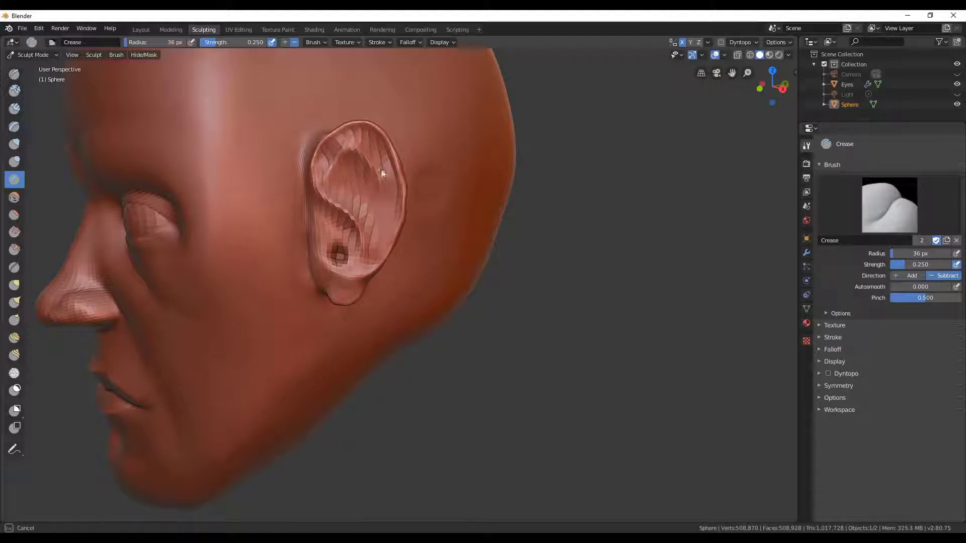
pyautogui.moveTo(381, 173); pyautogui.dragTo(379, 247)
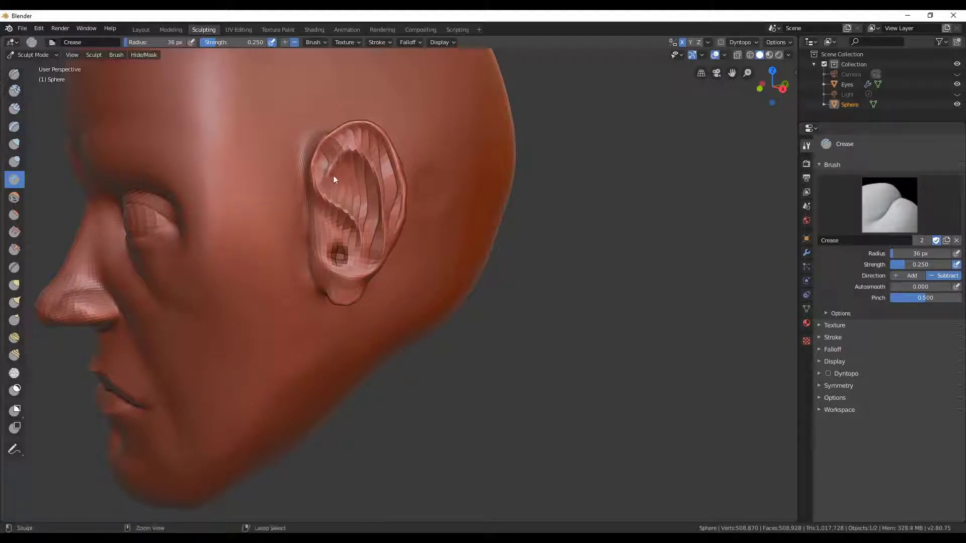
pyautogui.moveTo(328, 176)
pyautogui.mouseDown(button='middle')
pyautogui.moveTo(377, 243)
pyautogui.moveTo(370, 231)
pyautogui.moveTo(344, 274)
pyautogui.moveTo(296, 257)
pyautogui.moveTo(368, 258)
pyautogui.mouseUp(button='middle')
pyautogui.press('g')
pyautogui.hotkey('shift', 'c')
pyautogui.scroll(-5, 368, 258)
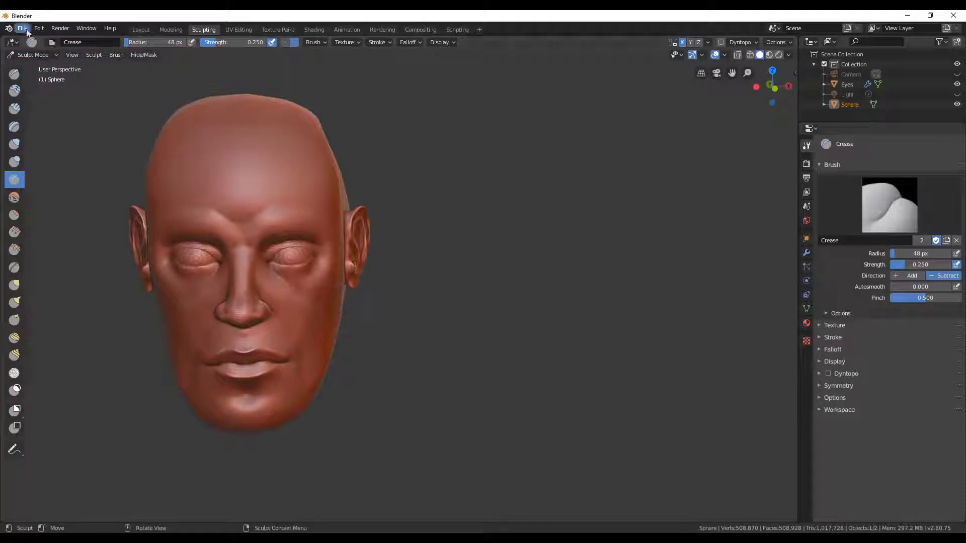
pyautogui.press('x')
pyautogui.moveTo(302, 212)
pyautogui.mouseDown(button='middle')
pyautogui.moveTo(325, 202)
pyautogui.moveTo(302, 183)
pyautogui.moveTo(298, 324)
pyautogui.moveTo(316, 367)
pyautogui.moveTo(395, 317)
pyautogui.moveTo(453, 332)
pyautogui.moveTo(386, 330)
pyautogui.moveTo(431, 252)
pyautogui.moveTo(423, 248)
pyautogui.moveTo(390, 322)
pyautogui.moveTo(401, 232)
pyautogui.mouseUp(button='middle')
pyautogui.hotkey('shift', 't')
pyautogui.scroll(3, 385, 325)
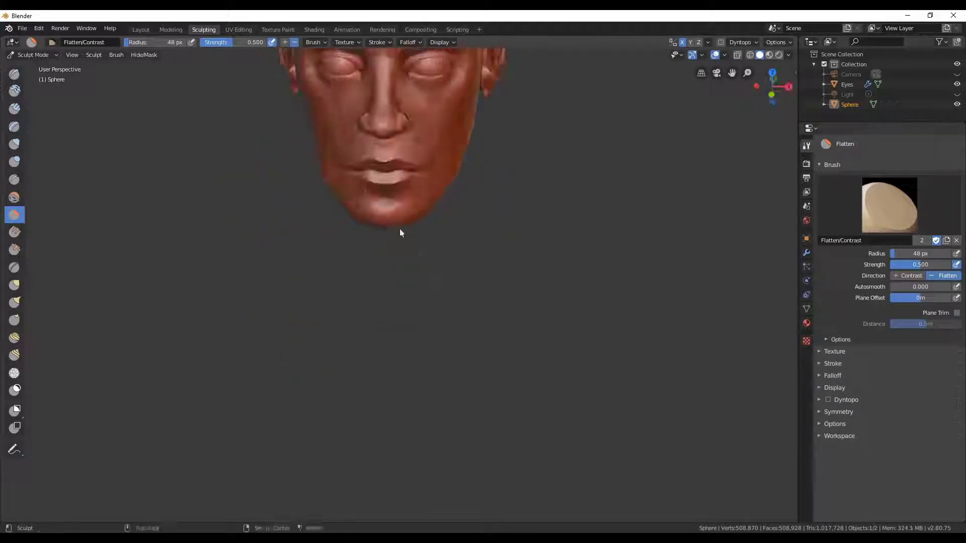
pyautogui.scroll(2, 410, 227)
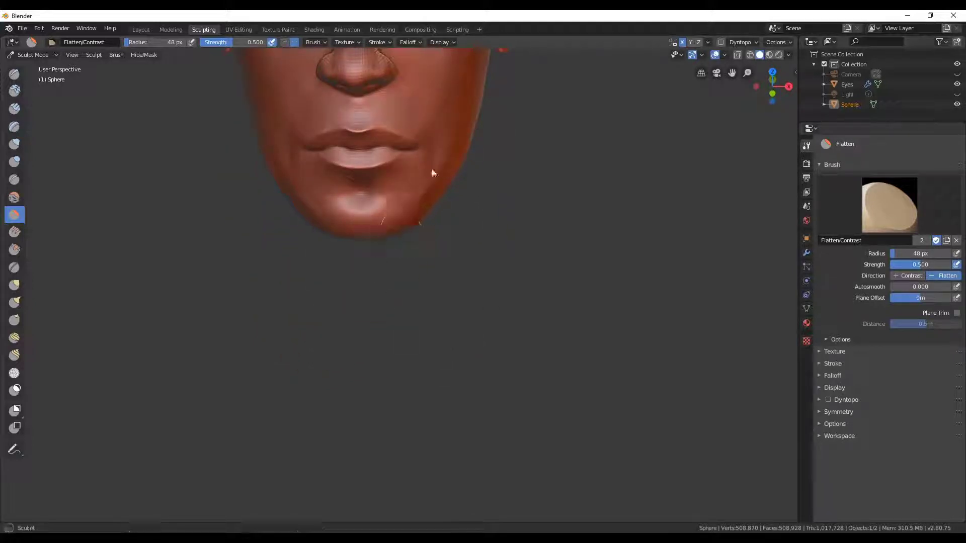
pyautogui.scroll(-2, 432, 173)
pyautogui.scroll(-2, 371, 209)
pyautogui.moveTo(437, 291)
pyautogui.mouseDown(button='middle')
pyautogui.moveTo(442, 270)
pyautogui.moveTo(17, 240)
pyautogui.mouseUp(button='middle')
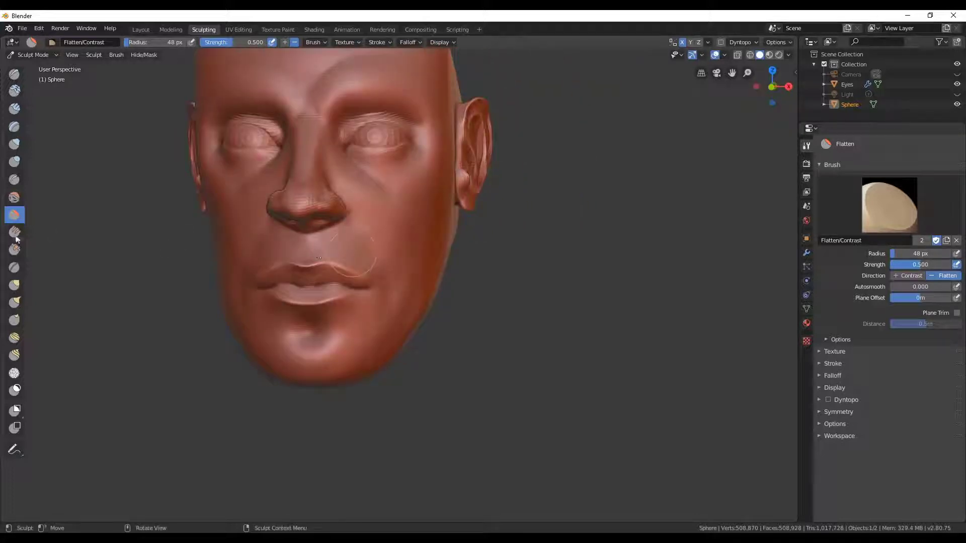
pyautogui.click(14, 179)
pyautogui.moveTo(352, 242); pyautogui.dragTo(345, 280, button='middle')
pyautogui.moveTo(315, 198)
pyautogui.mouseDown(button='middle')
pyautogui.moveTo(330, 272)
pyautogui.moveTo(401, 345)
pyautogui.moveTo(448, 309)
pyautogui.moveTo(248, 377)
pyautogui.mouseUp(button='middle')
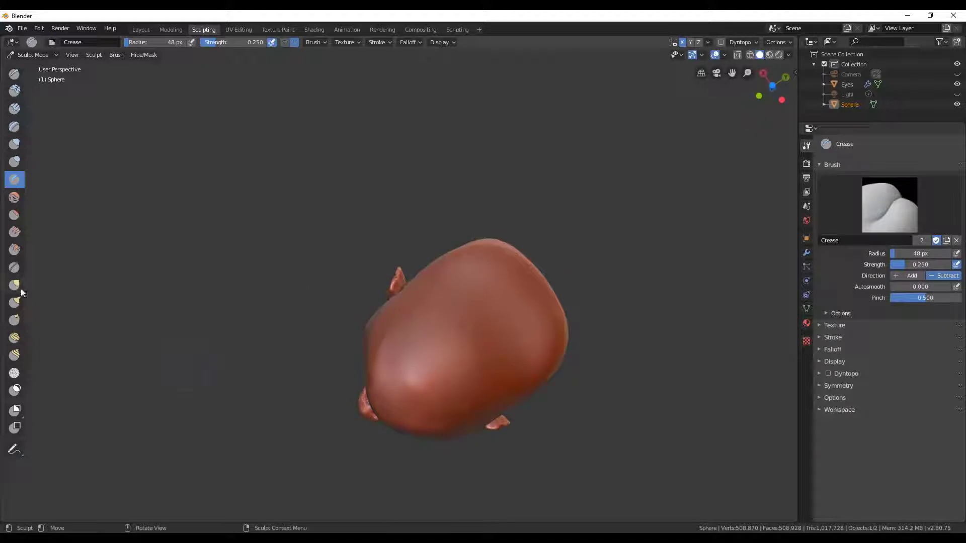
# Paint a mask over the centre, right side and lower areas of the head.
pyautogui.click(14, 390)
pyautogui.moveTo(453, 346)
pyautogui.mouseDown()
pyautogui.moveTo(448, 301)
pyautogui.moveTo(473, 312)
pyautogui.moveTo(469, 372)
pyautogui.moveTo(491, 337)
pyautogui.mouseUp()
pyautogui.moveTo(491, 337); pyautogui.dragTo(367, 395, button='middle')
pyautogui.moveTo(528, 347); pyautogui.dragTo(535, 308)
pyautogui.moveTo(423, 352); pyautogui.dragTo(437, 401)
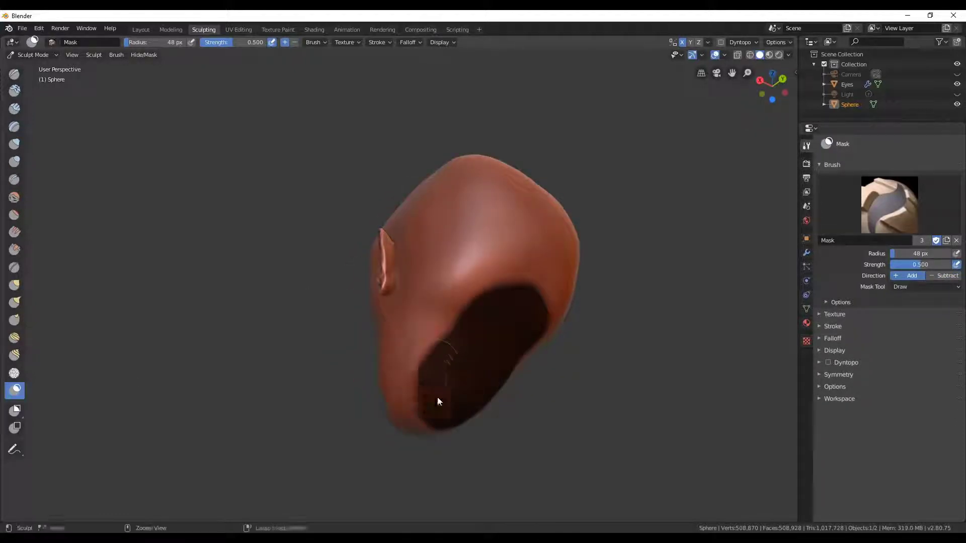
pyautogui.moveTo(438, 401); pyautogui.dragTo(457, 339, button='middle')
pyautogui.moveTo(457, 338)
pyautogui.mouseDown()
pyautogui.moveTo(483, 352)
pyautogui.moveTo(470, 383)
pyautogui.moveTo(510, 341)
pyautogui.moveTo(454, 402)
pyautogui.moveTo(522, 355)
pyautogui.mouseUp()
pyautogui.moveTo(522, 355); pyautogui.dragTo(434, 388, button='middle')
pyautogui.moveTo(433, 387); pyautogui.dragTo(514, 333)
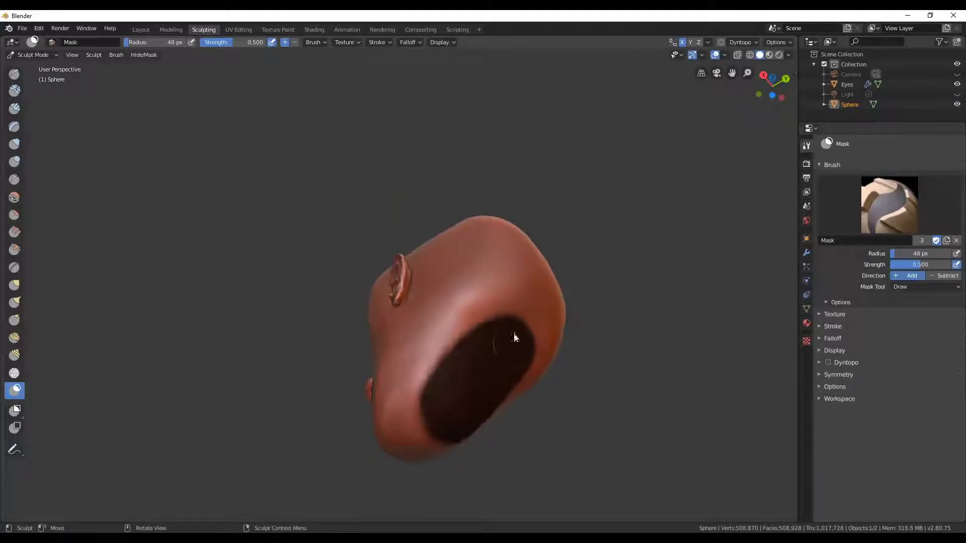
pyautogui.moveTo(514, 333)
pyautogui.mouseDown(button='middle')
pyautogui.moveTo(600, 417)
pyautogui.moveTo(133, 268)
pyautogui.mouseUp(button='middle')
# Pull the neck down longer with the Snake Hook brush.
pyautogui.press('i')
pyautogui.click(14, 300)
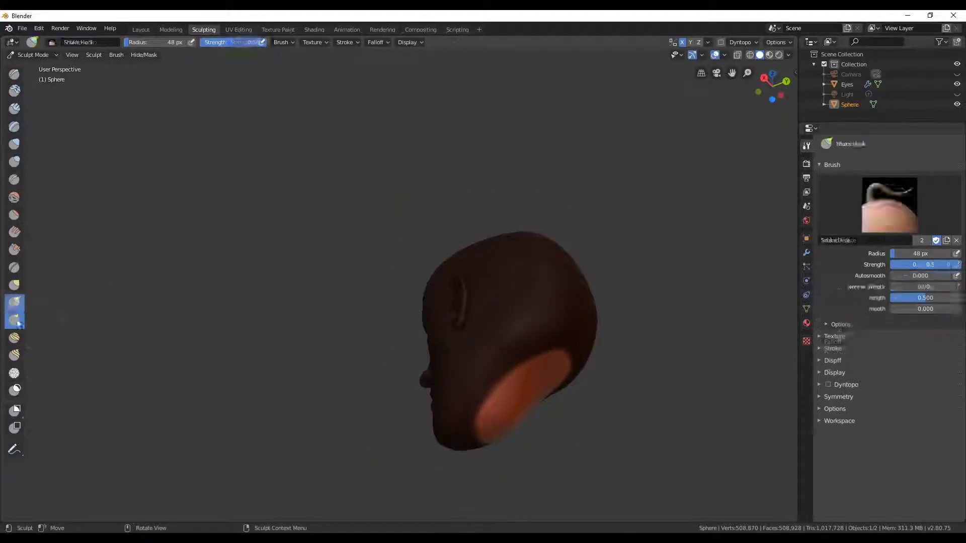
pyautogui.moveTo(529, 383); pyautogui.dragTo(474, 339, button='middle')
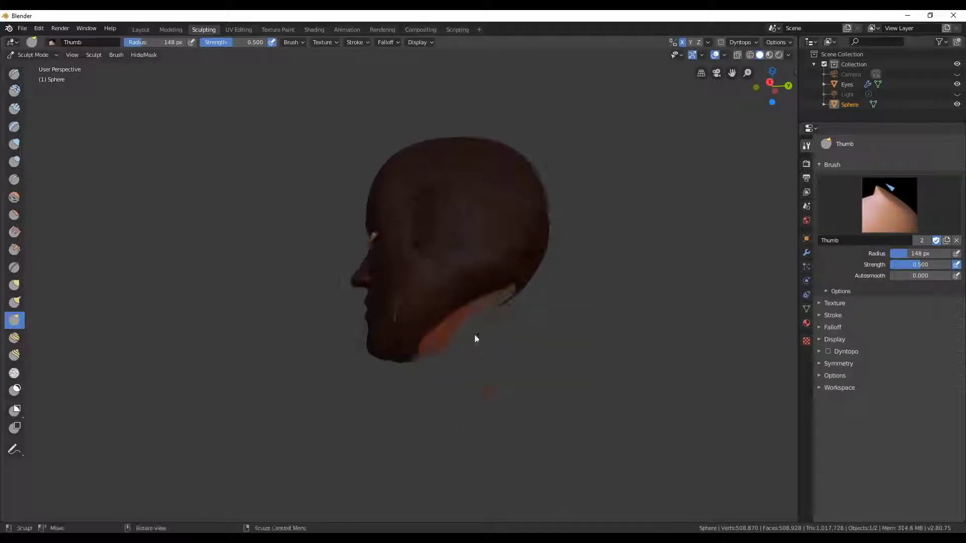
pyautogui.click(12, 301)
pyautogui.moveTo(483, 352); pyautogui.dragTo(507, 305)
pyautogui.moveTo(507, 305)
pyautogui.mouseDown(button='middle')
pyautogui.moveTo(464, 432)
pyautogui.moveTo(587, 356)
pyautogui.moveTo(606, 316)
pyautogui.mouseUp(button='middle')
# Inspect the new neck from all sides, select the Draw brush, and return to Layout.
pyautogui.moveTo(561, 385)
pyautogui.mouseDown(button='middle')
pyautogui.moveTo(532, 345)
pyautogui.moveTo(556, 351)
pyautogui.mouseUp(button='middle')
pyautogui.moveTo(474, 395)
pyautogui.mouseDown(button='middle')
pyautogui.moveTo(581, 387)
pyautogui.moveTo(503, 421)
pyautogui.moveTo(432, 384)
pyautogui.mouseUp(button='middle')
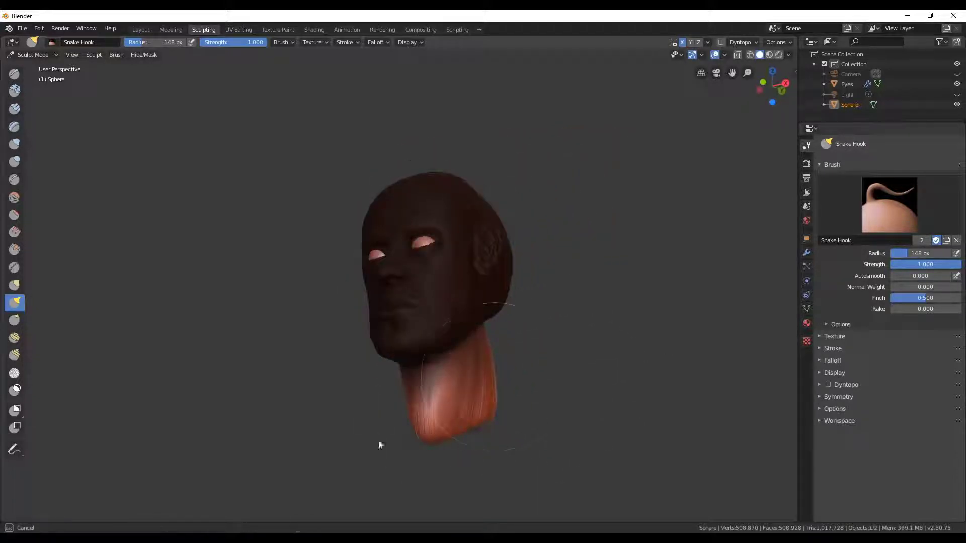
pyautogui.moveTo(379, 445); pyautogui.dragTo(473, 394, button='middle')
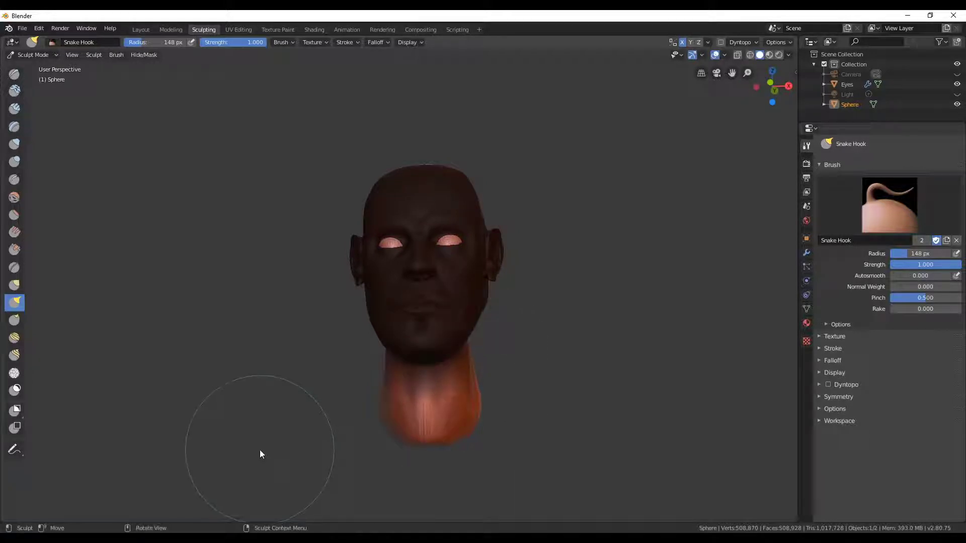
pyautogui.moveTo(260, 451); pyautogui.dragTo(625, 315, button='middle')
pyautogui.scroll(3, 574, 282)
pyautogui.click(14, 74)
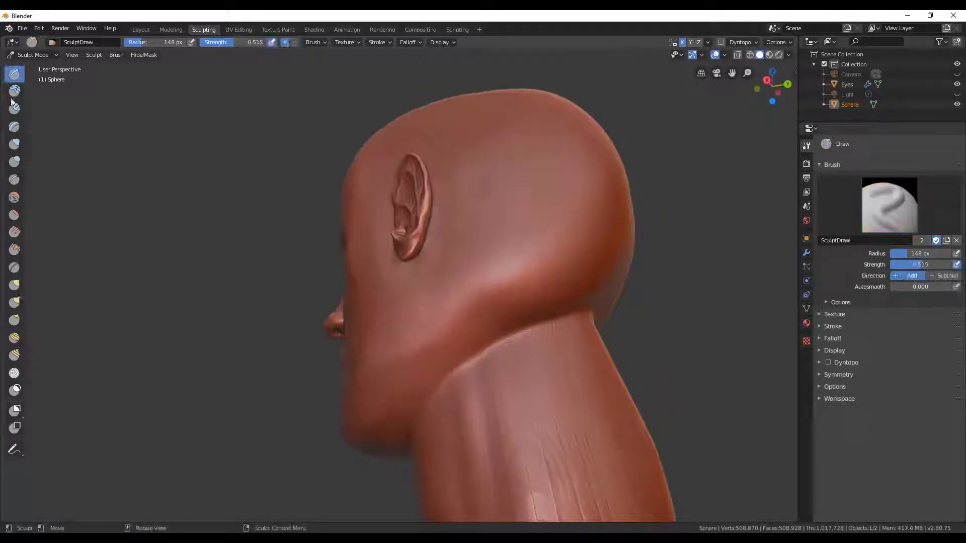
pyautogui.moveTo(503, 352)
pyautogui.mouseDown(button='middle')
pyautogui.moveTo(593, 384)
pyautogui.moveTo(494, 216)
pyautogui.moveTo(582, 328)
pyautogui.moveTo(618, 414)
pyautogui.moveTo(517, 255)
pyautogui.moveTo(442, 442)
pyautogui.moveTo(518, 273)
pyautogui.moveTo(494, 329)
pyautogui.moveTo(535, 313)
pyautogui.moveTo(572, 338)
pyautogui.moveTo(457, 410)
pyautogui.mouseUp(button='middle')
pyautogui.moveTo(530, 255)
pyautogui.mouseDown(button='middle')
pyautogui.moveTo(544, 345)
pyautogui.moveTo(519, 308)
pyautogui.mouseUp(button='middle')
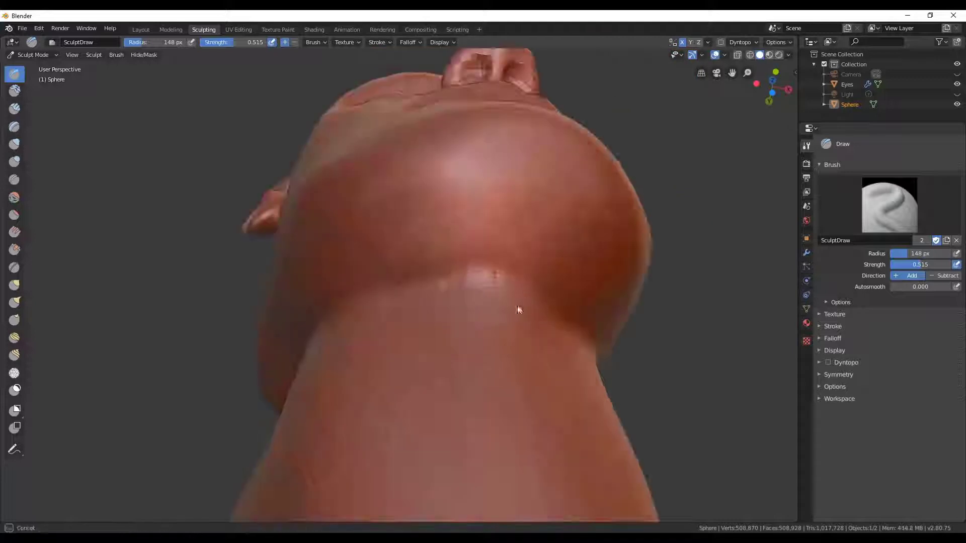
pyautogui.moveTo(608, 410)
pyautogui.mouseDown(button='middle')
pyautogui.moveTo(137, 217)
pyautogui.moveTo(455, 426)
pyautogui.moveTo(420, 414)
pyautogui.moveTo(408, 394)
pyautogui.mouseUp(button='middle')
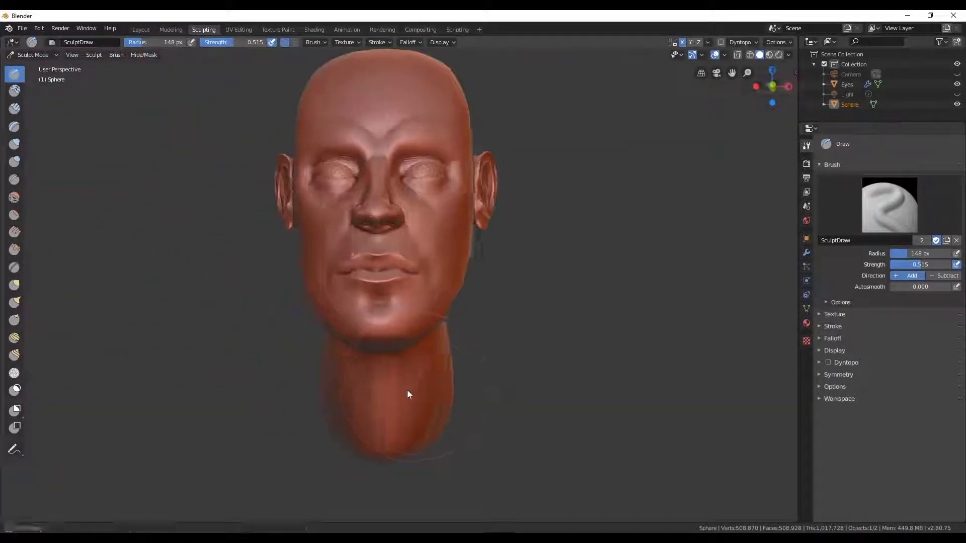
pyautogui.hotkey('ctrl', 'pageup')
pyautogui.hotkey('ctrl', 'pageup')
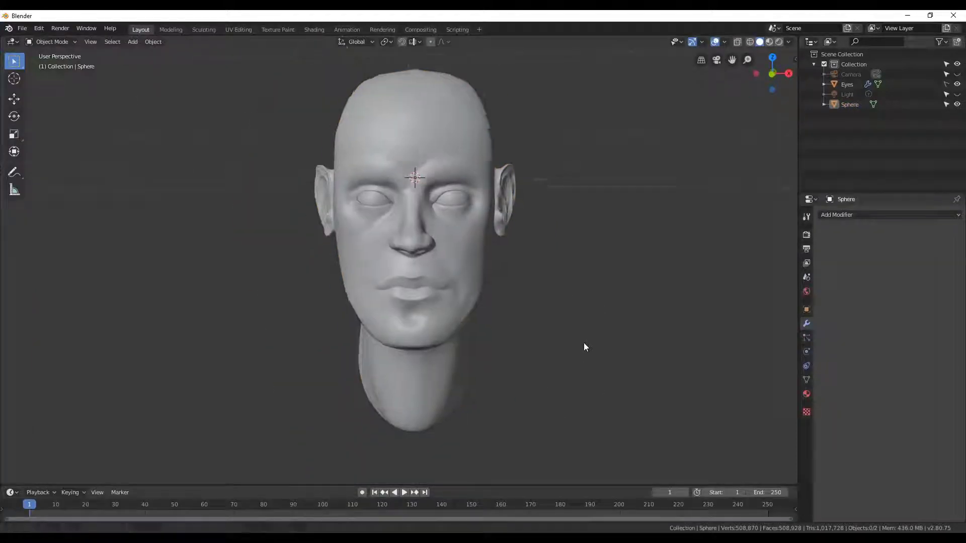
# Back in Sculpting, reshape the neck and chin with the Grab brush at 300 px radius.
pyautogui.hotkey('ctrl', 'pagedown')
pyautogui.hotkey('ctrl', 'pagedown')
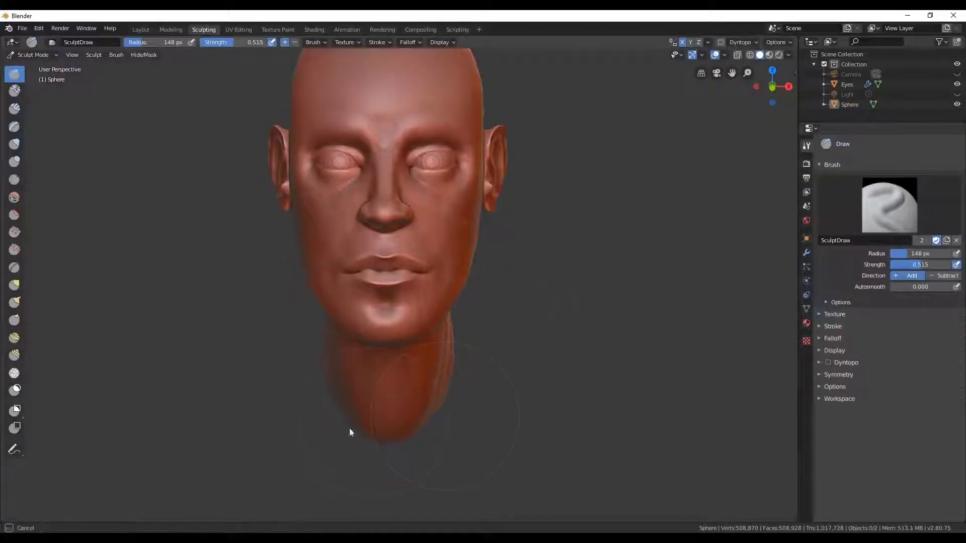
pyautogui.press('g')
pyautogui.moveTo(439, 370); pyautogui.dragTo(361, 391)
pyautogui.moveTo(361, 391)
pyautogui.mouseDown(button='middle')
pyautogui.moveTo(499, 342)
pyautogui.moveTo(532, 210)
pyautogui.mouseUp(button='middle')
pyautogui.press('f')
pyautogui.click(553, 309)
pyautogui.moveTo(552, 309)
pyautogui.mouseDown(button='middle')
pyautogui.moveTo(565, 256)
pyautogui.moveTo(553, 433)
pyautogui.mouseUp(button='middle')
pyautogui.scroll(-3, 565, 421)
pyautogui.scroll(-2, 352, 252)
# In Layout, try Random and Single object colours in the viewport shading options.
pyautogui.click(141, 29)
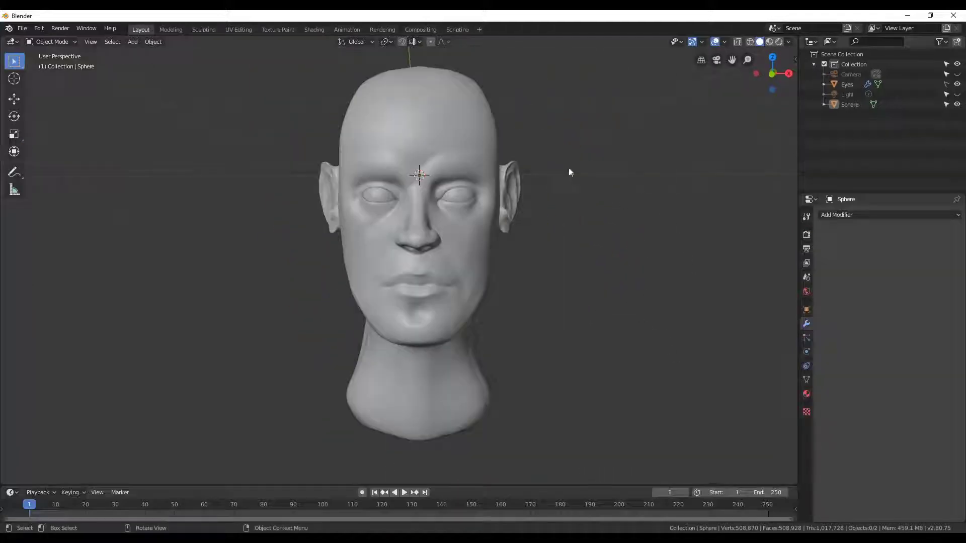
pyautogui.click(788, 41)
pyautogui.click(781, 179)
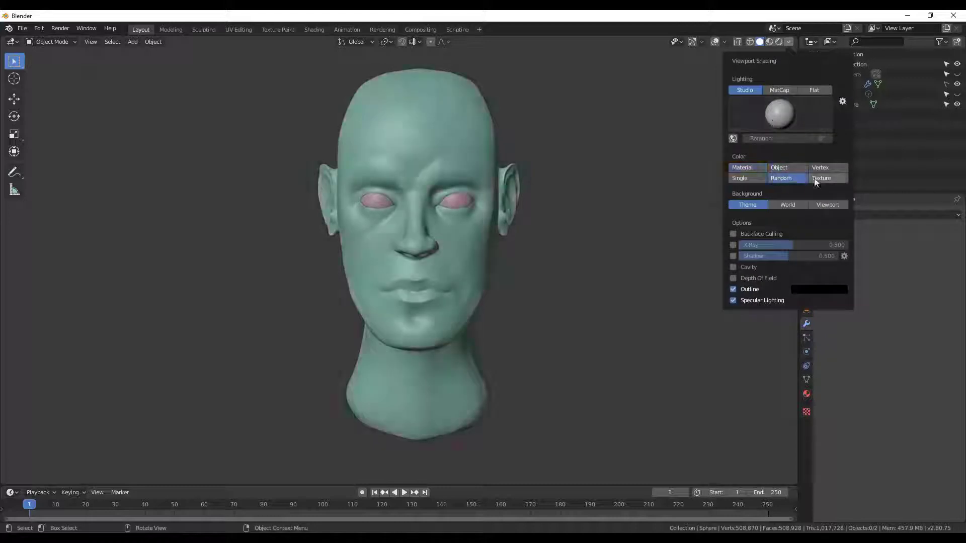
pyautogui.click(820, 178)
pyautogui.click(781, 178)
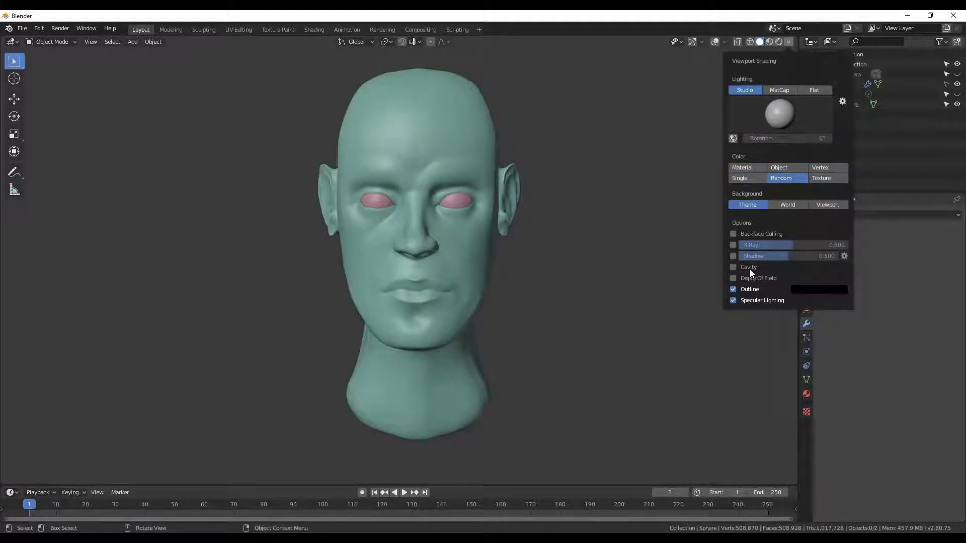
# Preview studio lighting environments, return to solid grey shading, and unhide the camera and light.
pyautogui.click(768, 42)
pyautogui.click(779, 125)
pyautogui.click(695, 161)
pyautogui.click(780, 126)
pyautogui.click(724, 162)
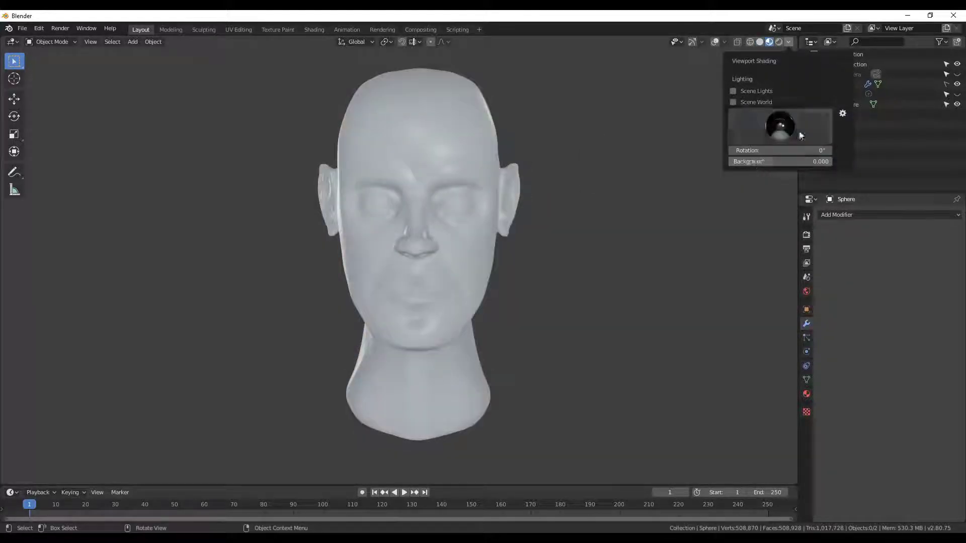
pyautogui.click(799, 134)
pyautogui.click(754, 162)
pyautogui.click(759, 42)
pyautogui.click(820, 178)
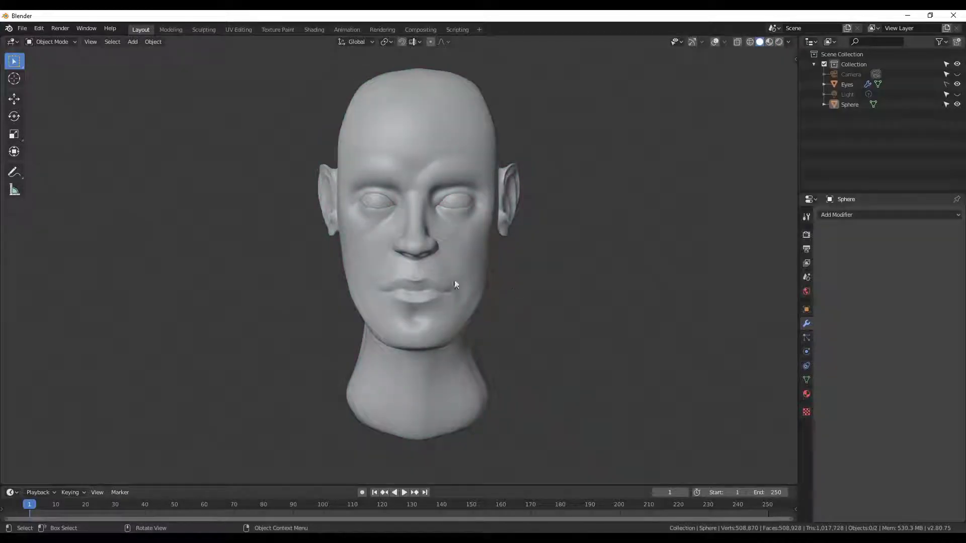
pyautogui.click(956, 94)
pyautogui.click(957, 74)
# Look through the scene camera with rendered shading in the viewport.
pyautogui.moveTo(563, 232); pyautogui.dragTo(595, 228, button='middle')
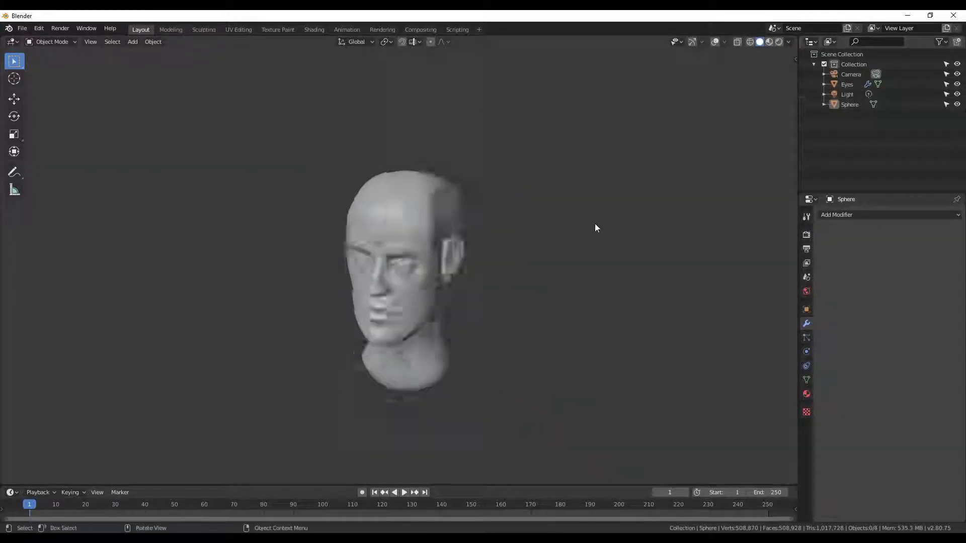
pyautogui.press('KP_0')
pyautogui.hotkey('shift', '`')
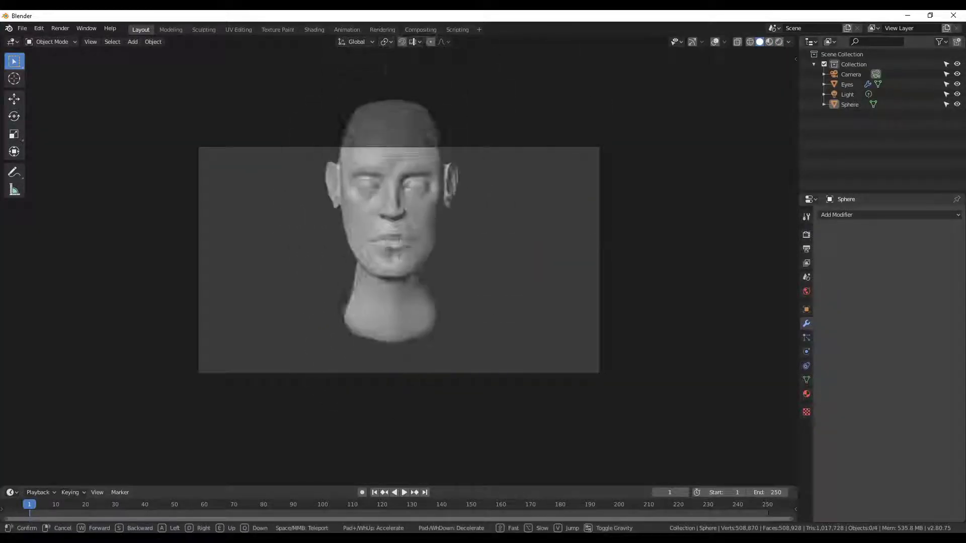
pyautogui.press('Return')
pyautogui.click(779, 42)
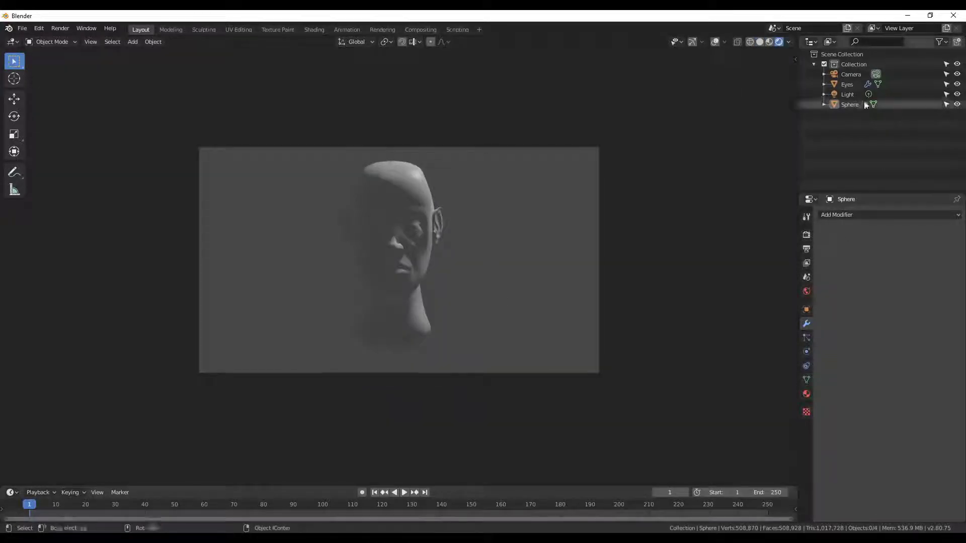
# Move and rotate the point light to a new position near the head.
pyautogui.click(865, 105)
pyautogui.moveTo(490, 255)
pyautogui.mouseDown(button='middle')
pyautogui.moveTo(467, 292)
pyautogui.moveTo(509, 292)
pyautogui.mouseUp(button='middle')
pyautogui.press('g')
pyautogui.click(698, 279)
pyautogui.moveTo(698, 278); pyautogui.dragTo(653, 262, button='middle')
pyautogui.press('r')
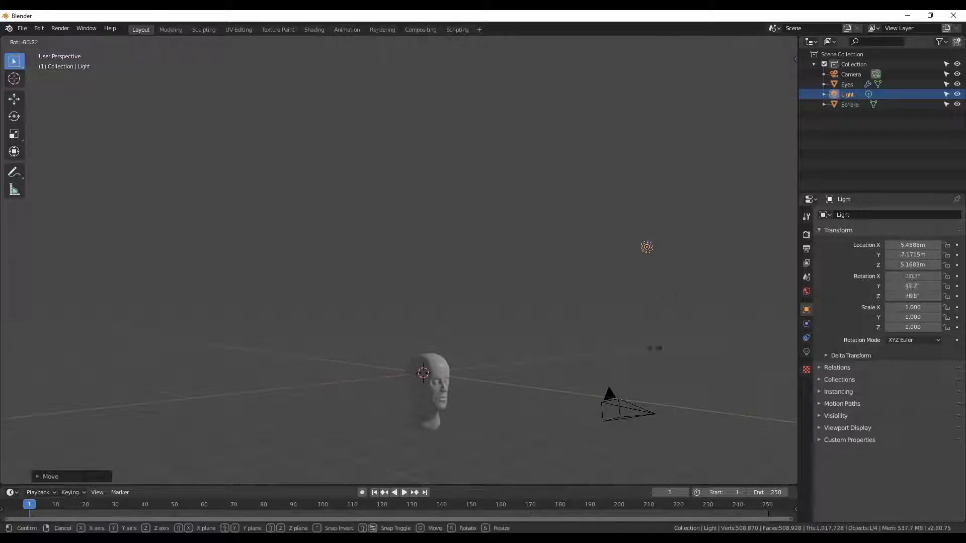
pyautogui.press('Return')
pyautogui.click(806, 351)
# Nudge the light slightly closer to the head, checking it from camera view.
pyautogui.press('KP_0')
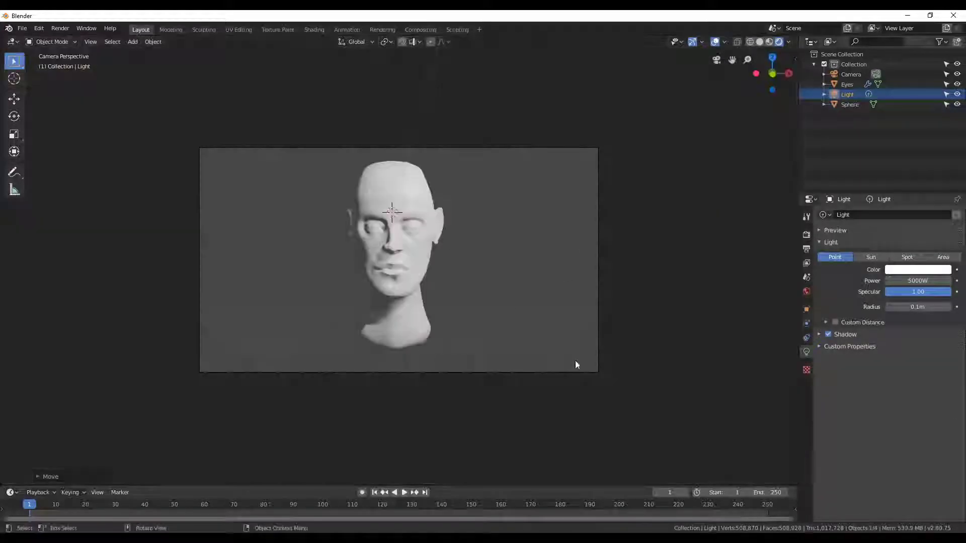
pyautogui.scroll(2, 576, 364)
pyautogui.press('g')
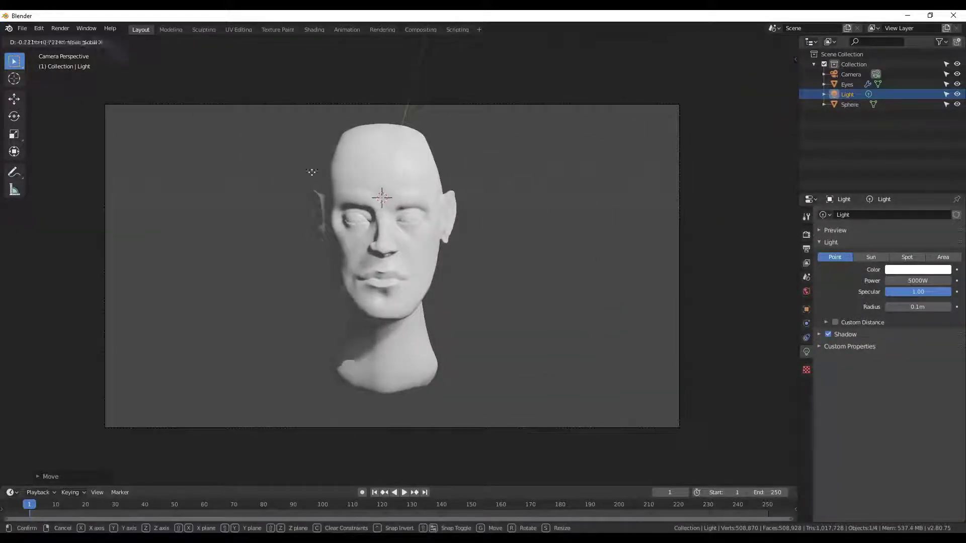
pyautogui.click(677, 325)
pyautogui.moveTo(677, 325); pyautogui.dragTo(486, 292, button='middle')
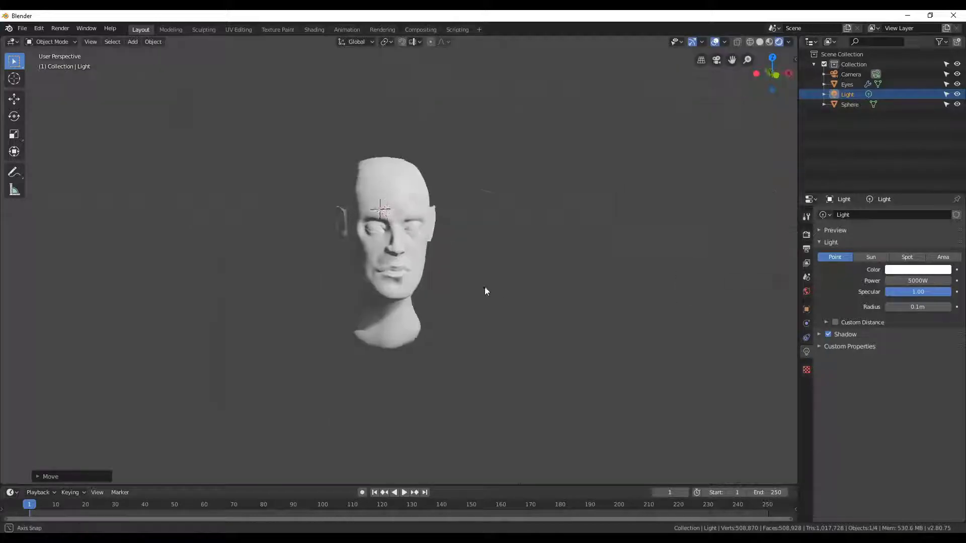
pyautogui.scroll(3, 400, 264)
pyautogui.moveTo(401, 264); pyautogui.dragTo(548, 206, button='middle')
pyautogui.click(806, 262)
pyautogui.click(806, 352)
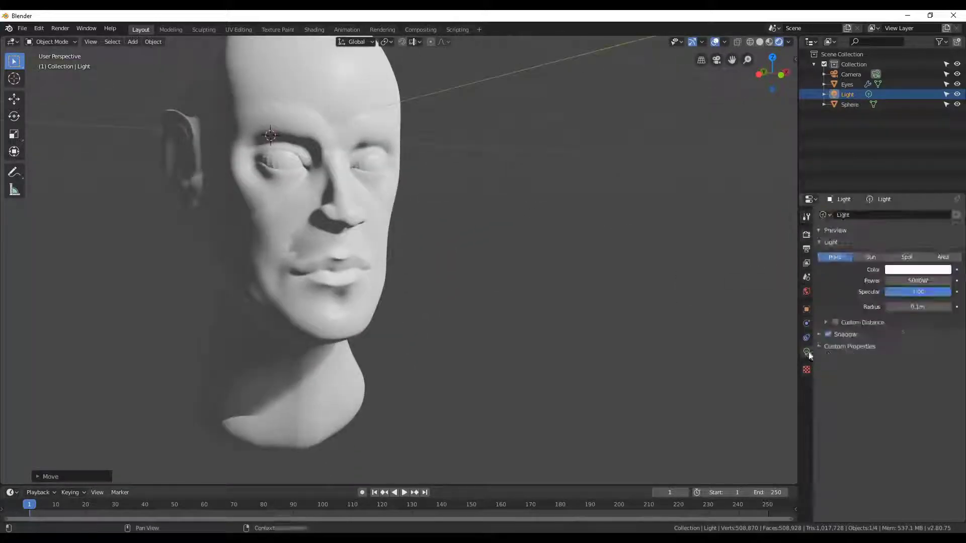
pyautogui.press('KP_0')
# Select the head and render an F12 image from the camera.
pyautogui.click(405, 181)
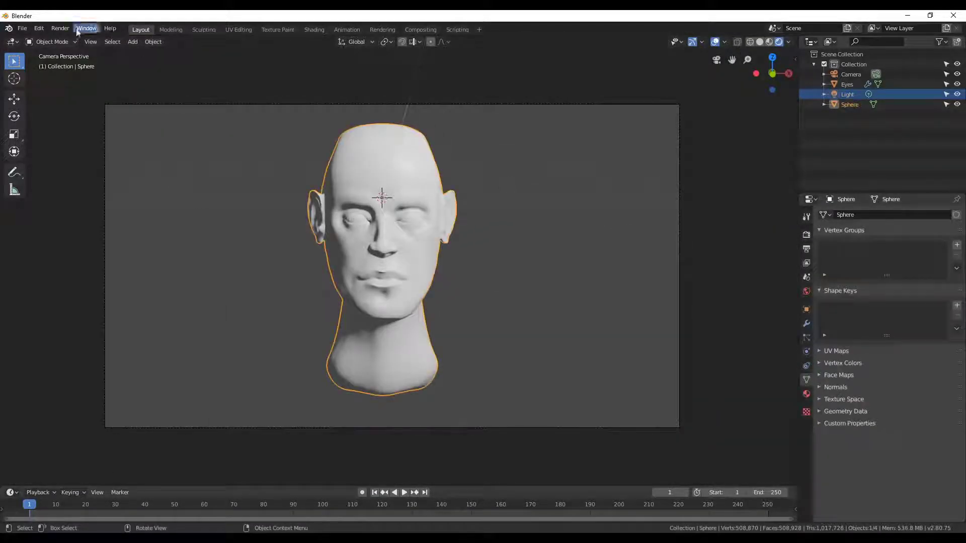
pyautogui.press('F12')
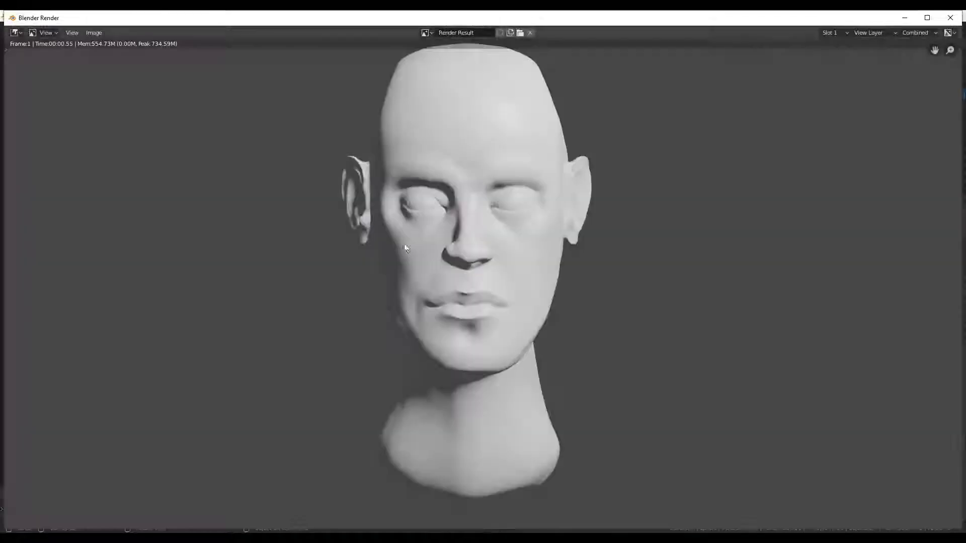
pyautogui.press('Escape')
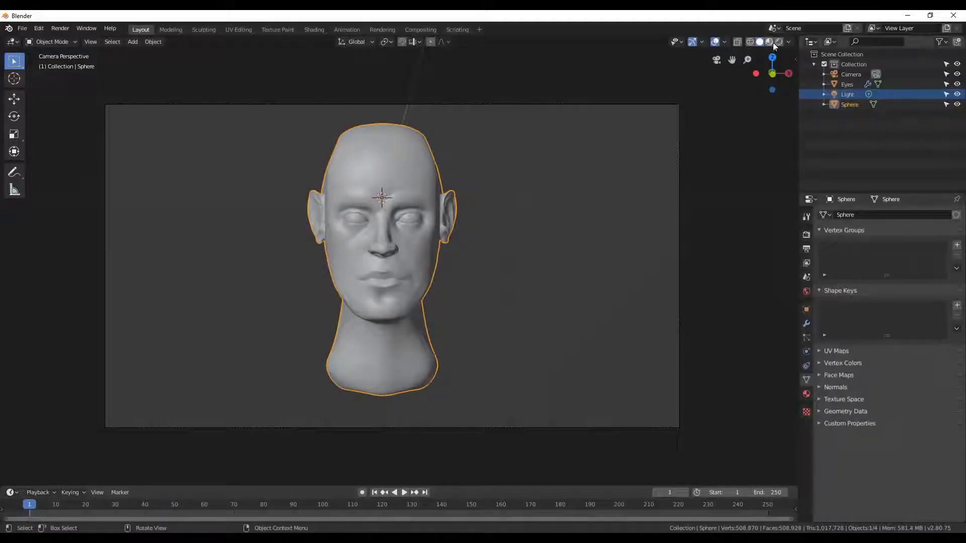
# Set the viewport shading colour to Random and orbit away from the camera.
pyautogui.click(788, 42)
pyautogui.click(781, 178)
pyautogui.click(789, 42)
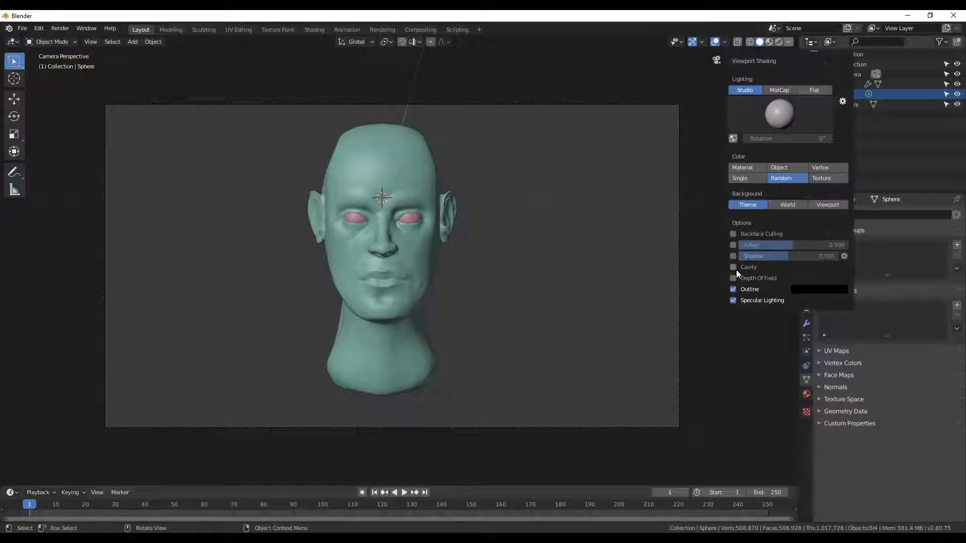
pyautogui.moveTo(511, 219)
pyautogui.mouseDown(button='middle')
pyautogui.moveTo(403, 179)
pyautogui.moveTo(462, 186)
pyautogui.moveTo(526, 224)
pyautogui.mouseUp(button='middle')
pyautogui.scroll(2, 560, 207)
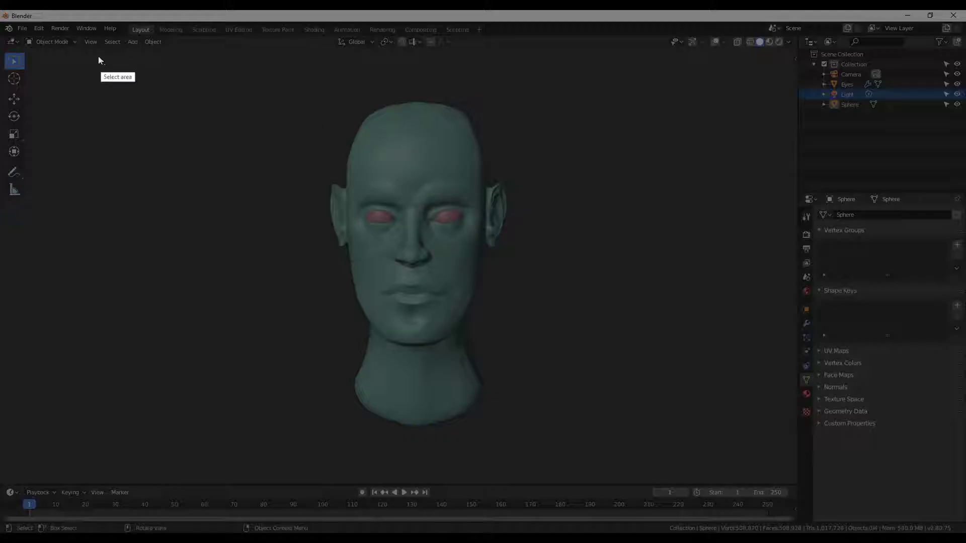